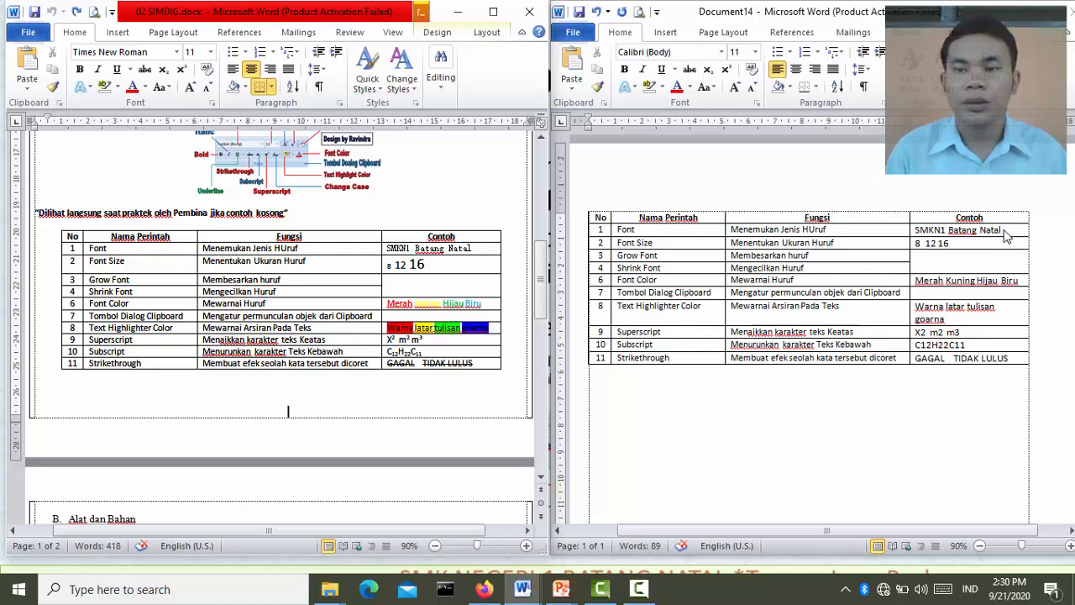
Set the font of the example text "SMKN1 Batang Natal" in the Font row to Agency FB
click(1004, 231)
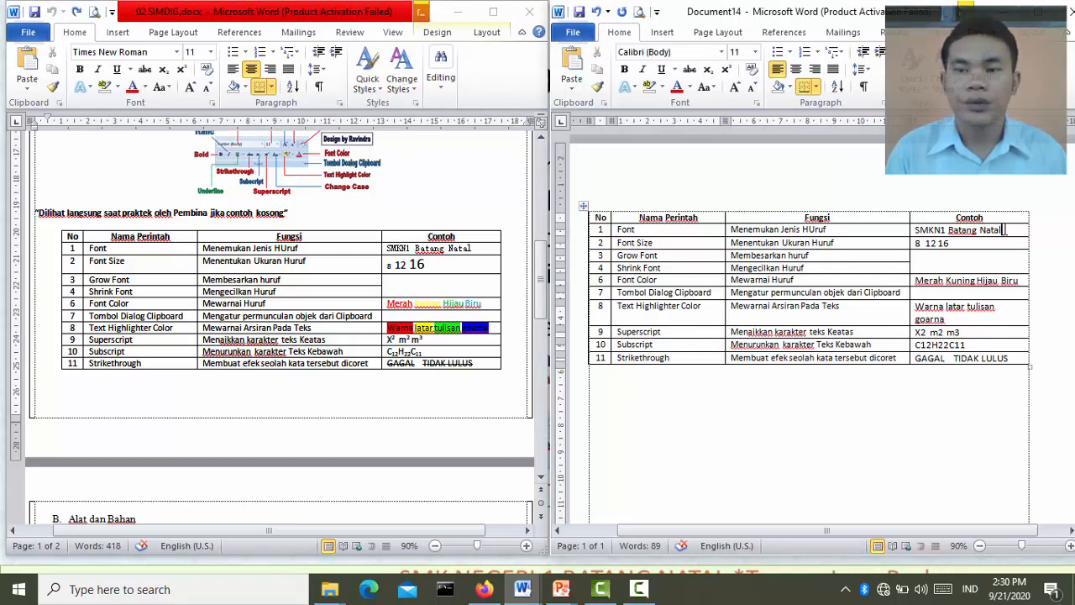
drag(1004, 230, 938, 229)
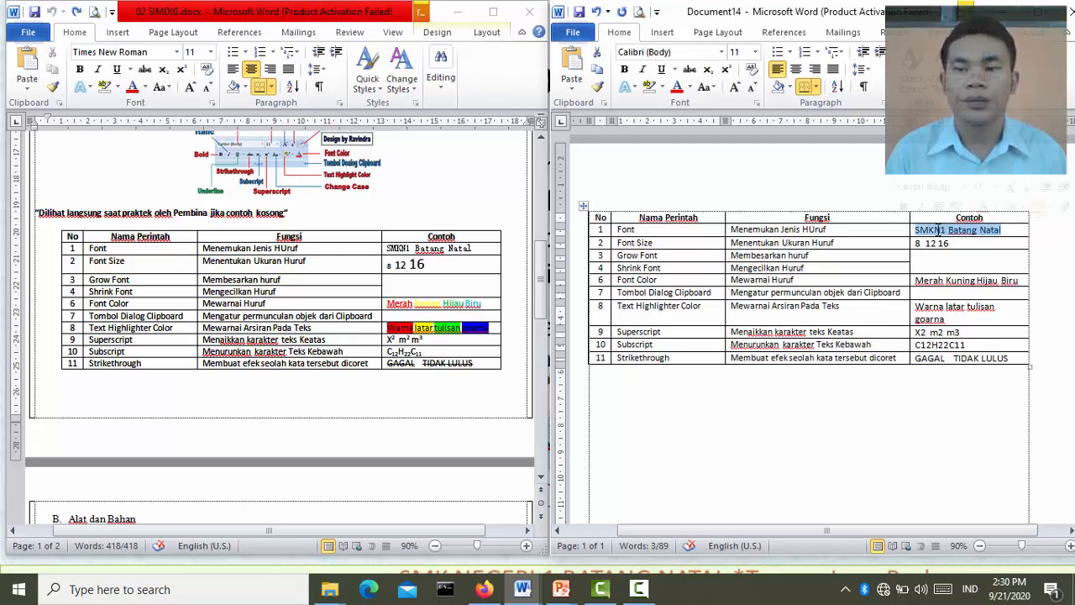
click(1014, 234)
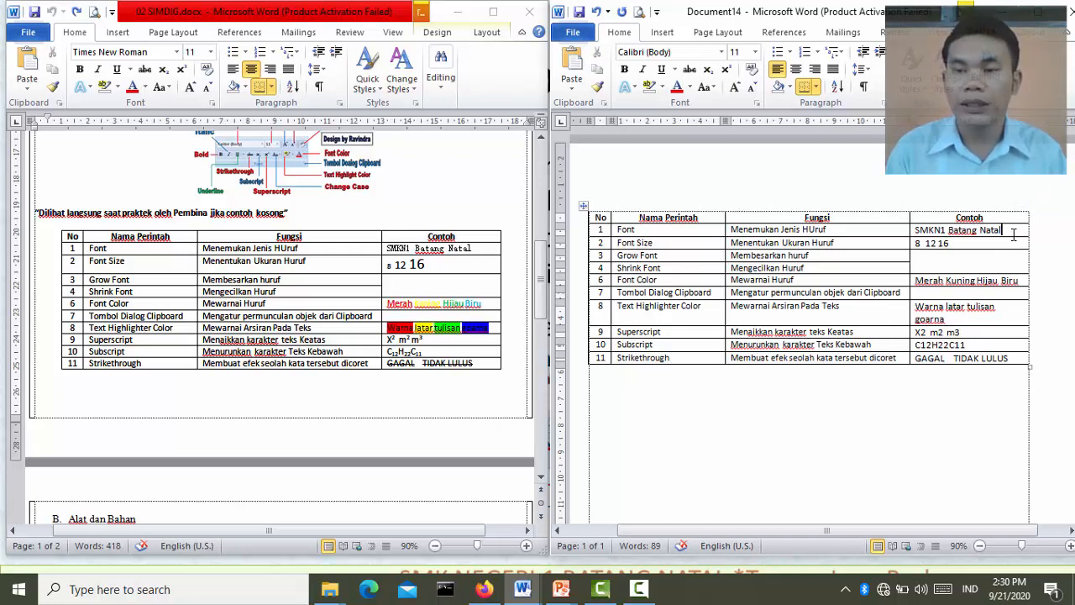
key(ctrl+shift+Left)
key(ctrl+shift+Left)
key(ctrl+shift+Left)
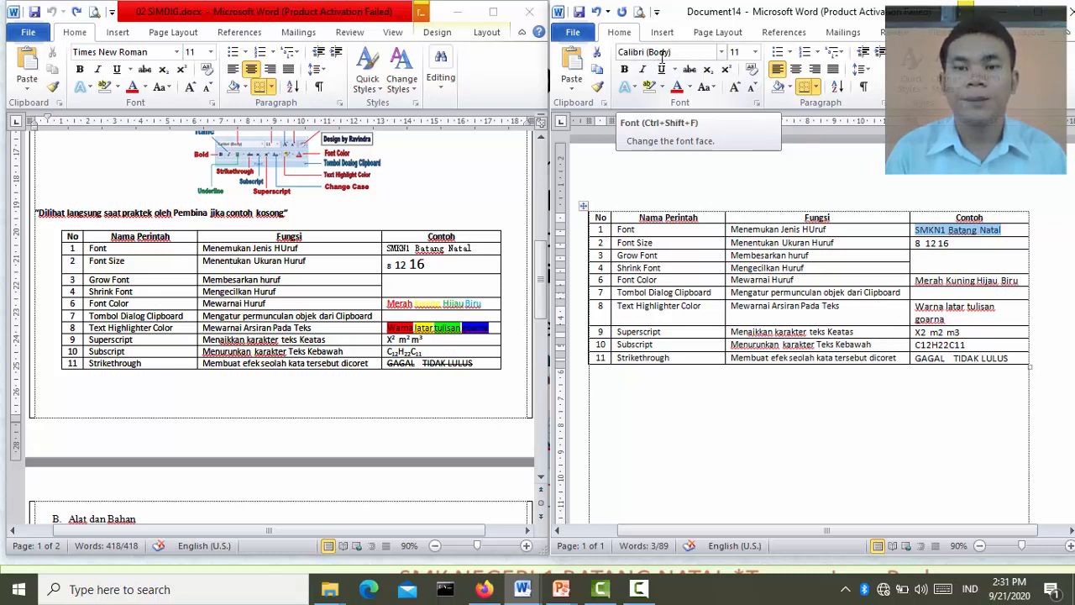
click(721, 52)
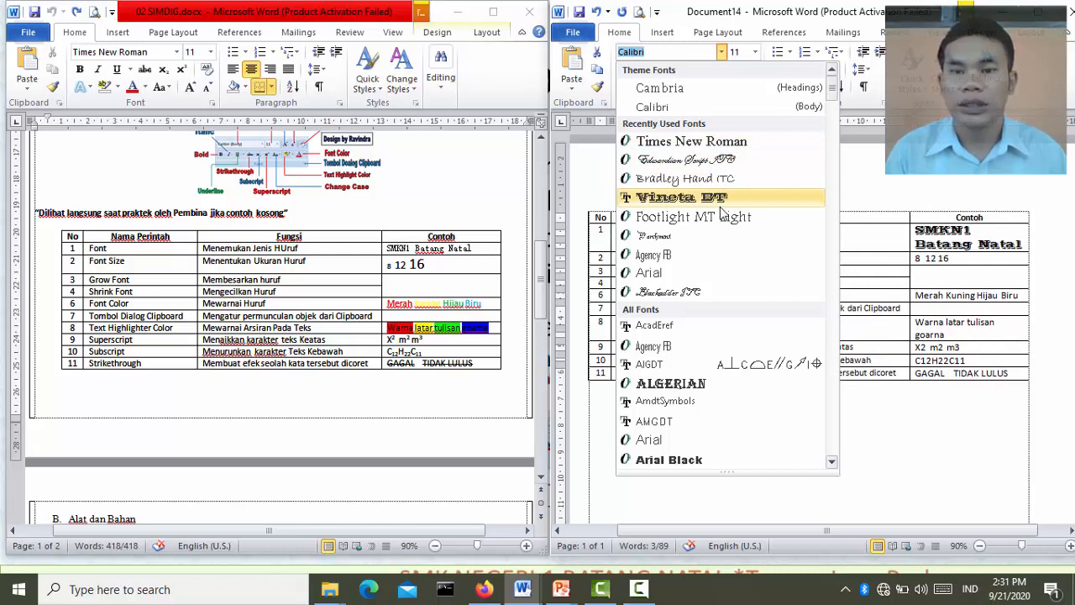
click(719, 254)
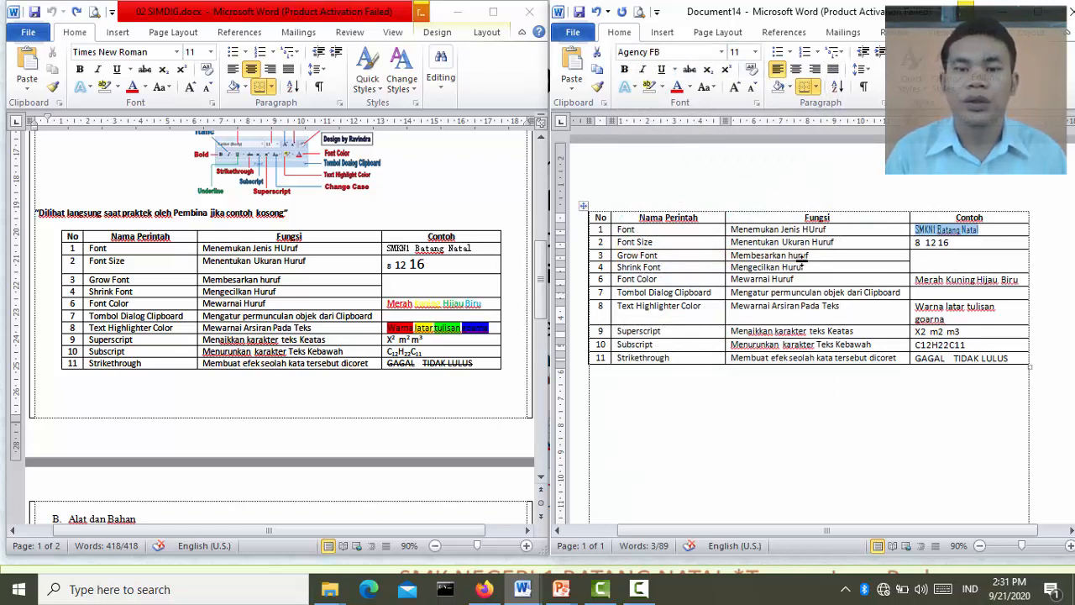
In the Font Size row's example cell, set the number 8 to size 8 and the number 12 to size 12
click(668, 245)
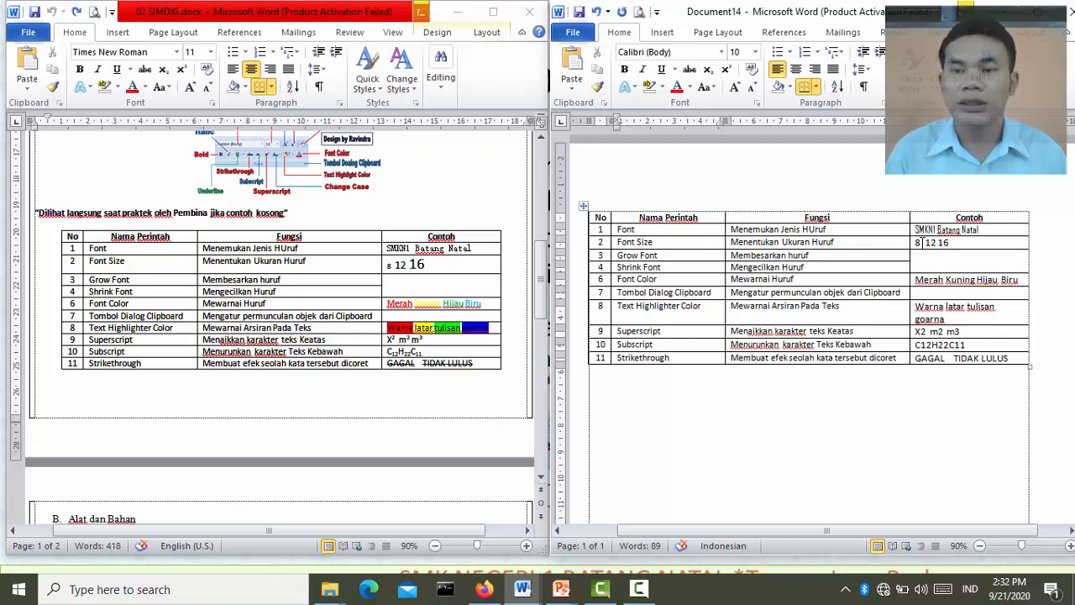
drag(922, 242, 917, 242)
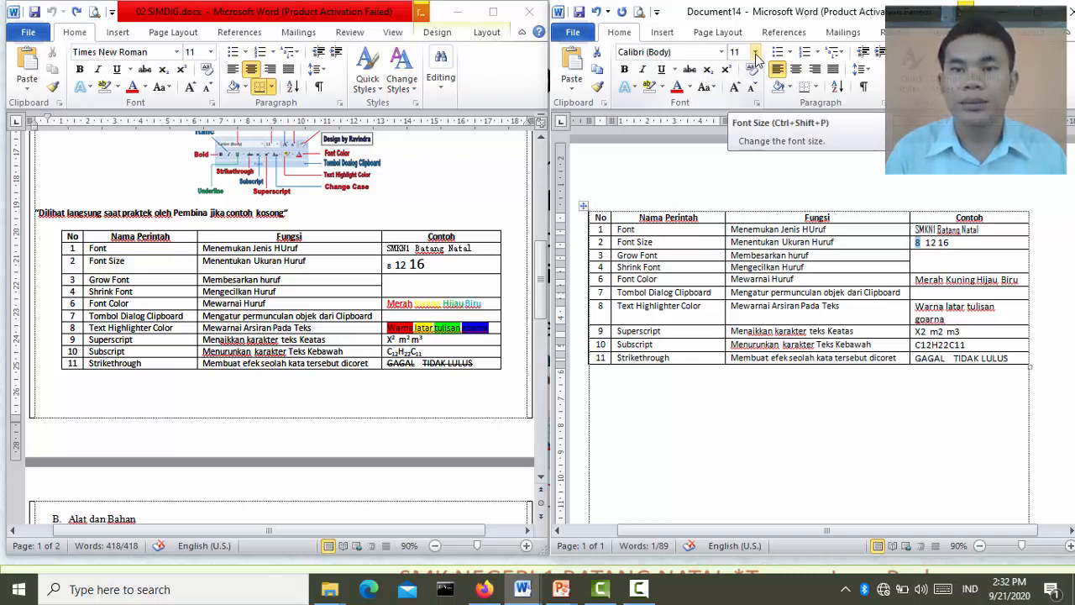
click(756, 54)
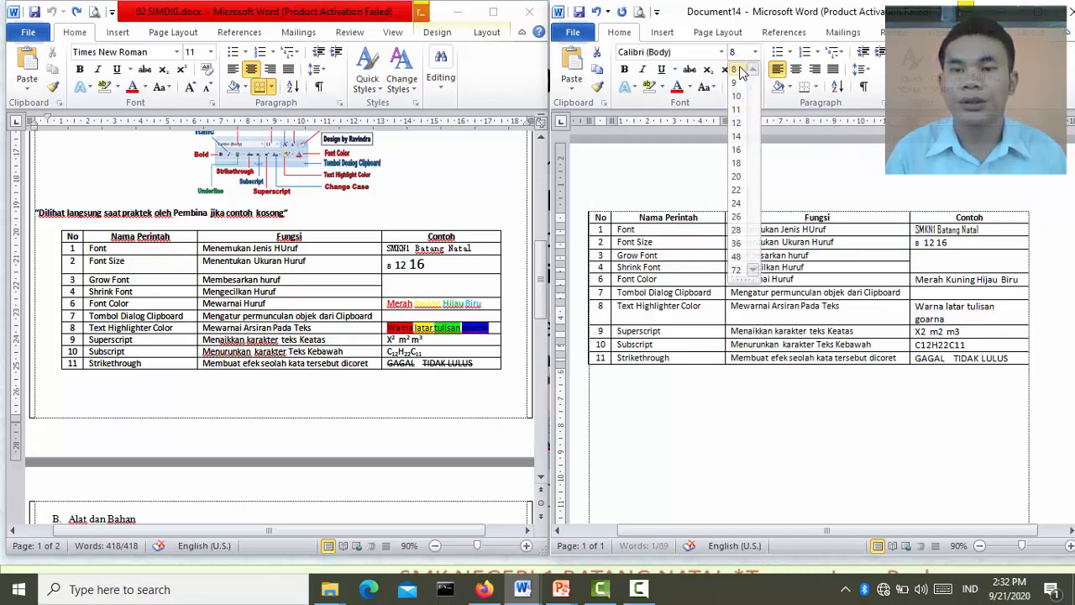
click(738, 70)
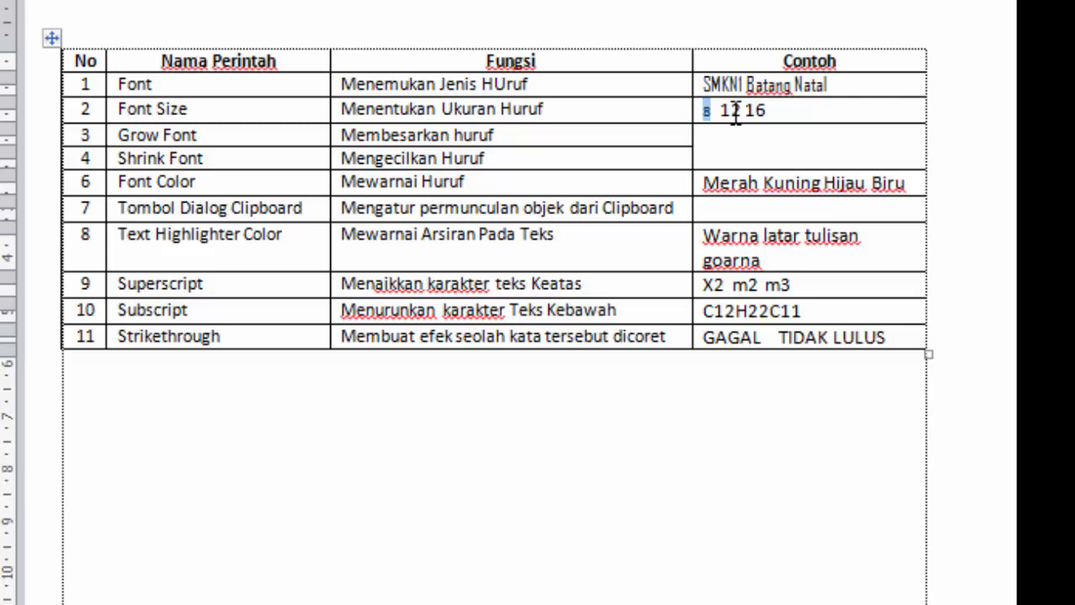
click(743, 109)
drag(742, 110, 720, 110)
click(392, 1)
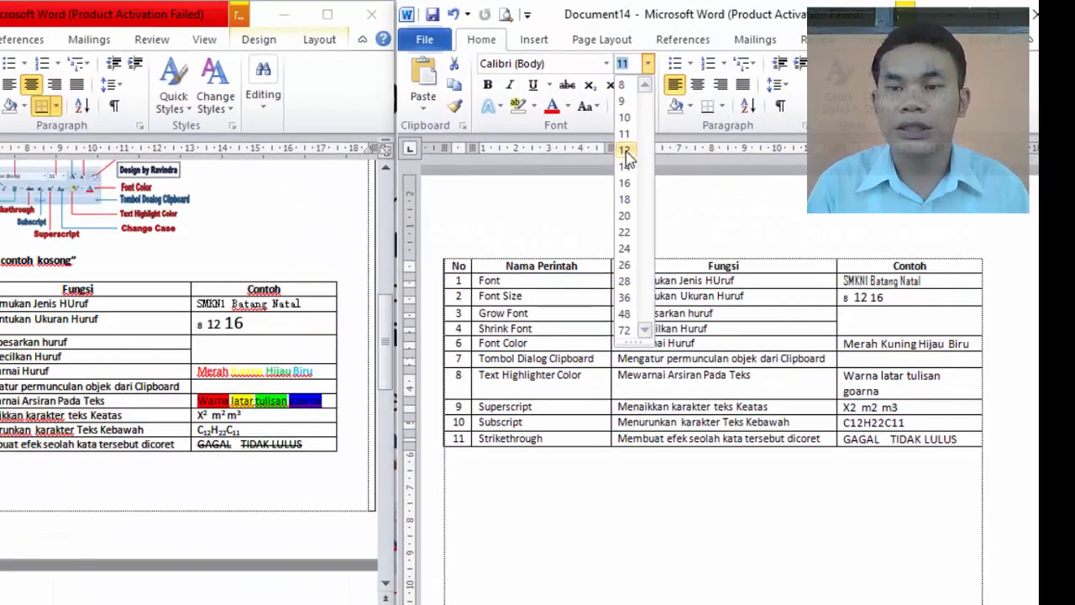
click(626, 151)
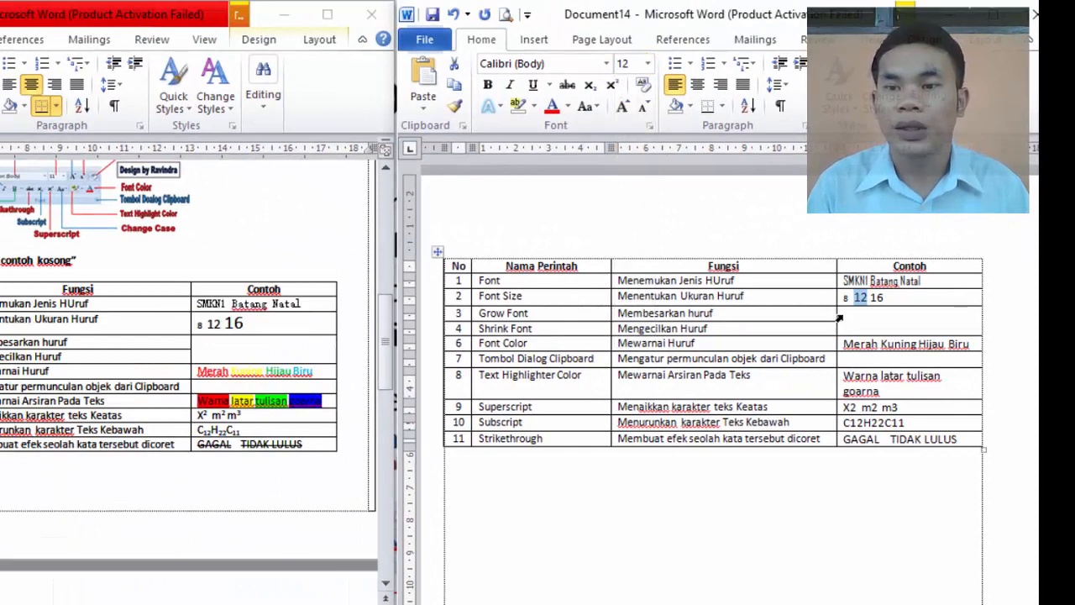
Set the number 16 in the Font Size row's example cell to font size 16
click(885, 302)
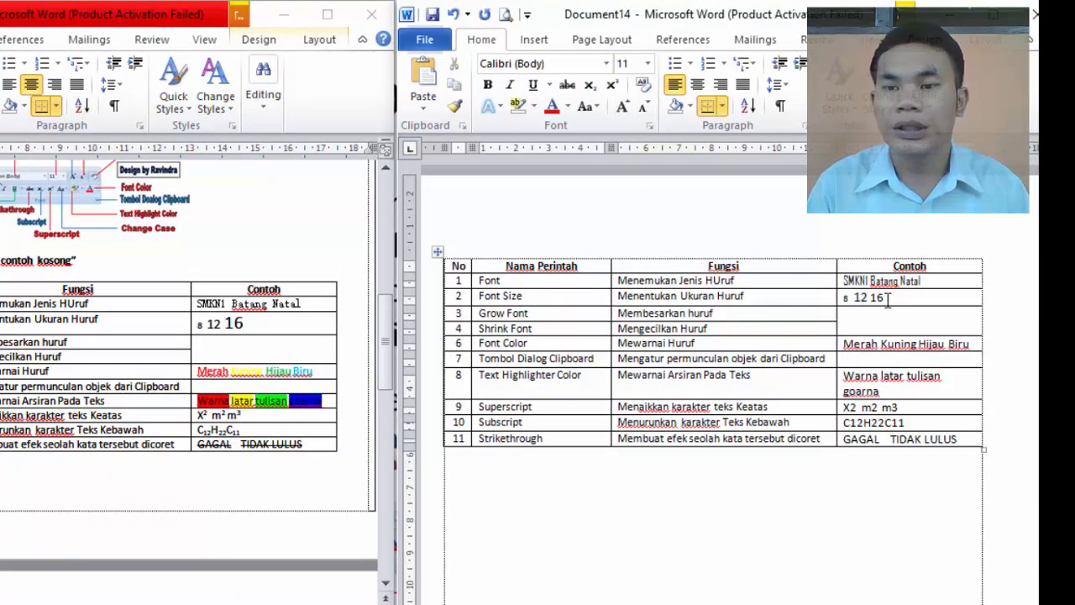
drag(885, 303, 869, 301)
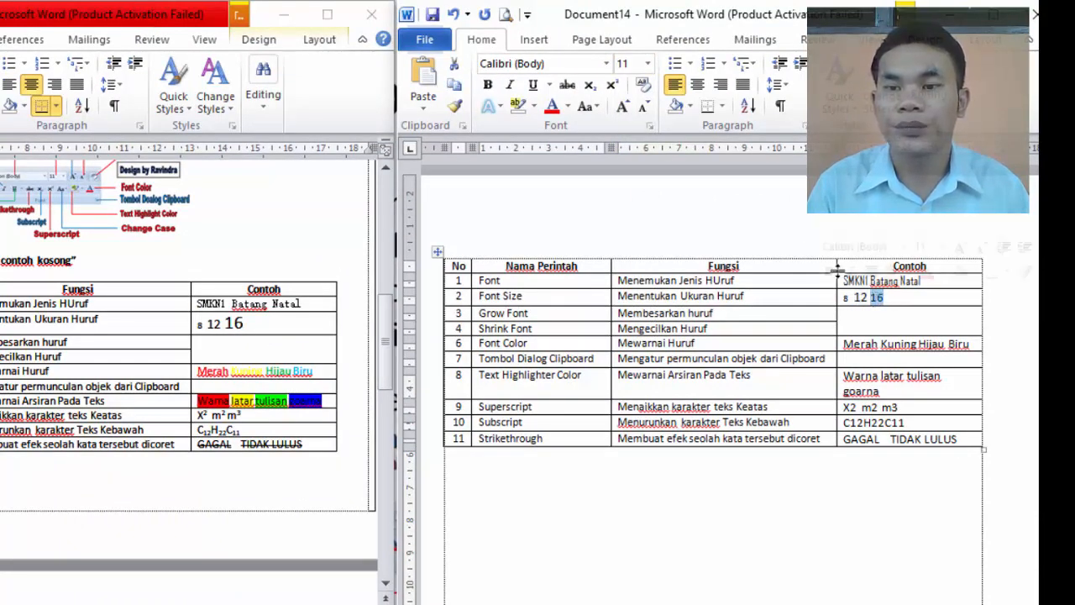
click(648, 65)
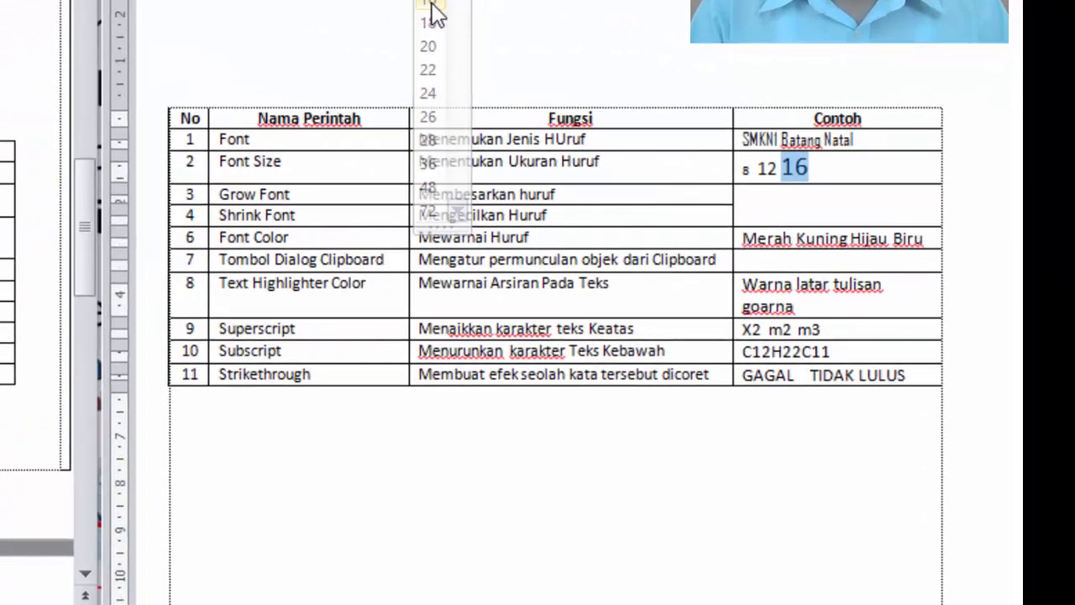
click(432, 12)
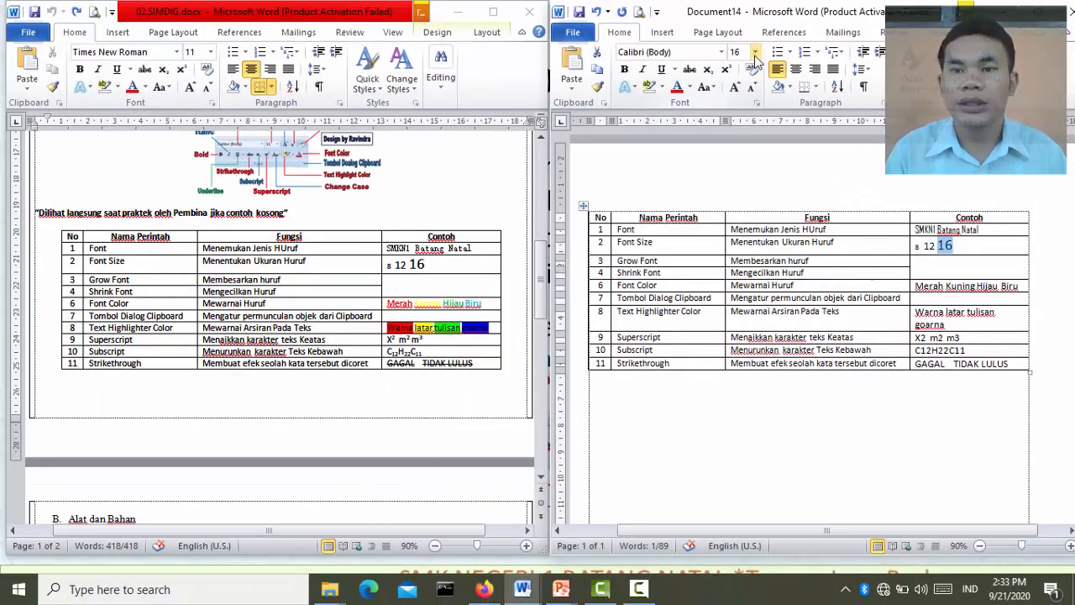
click(755, 52)
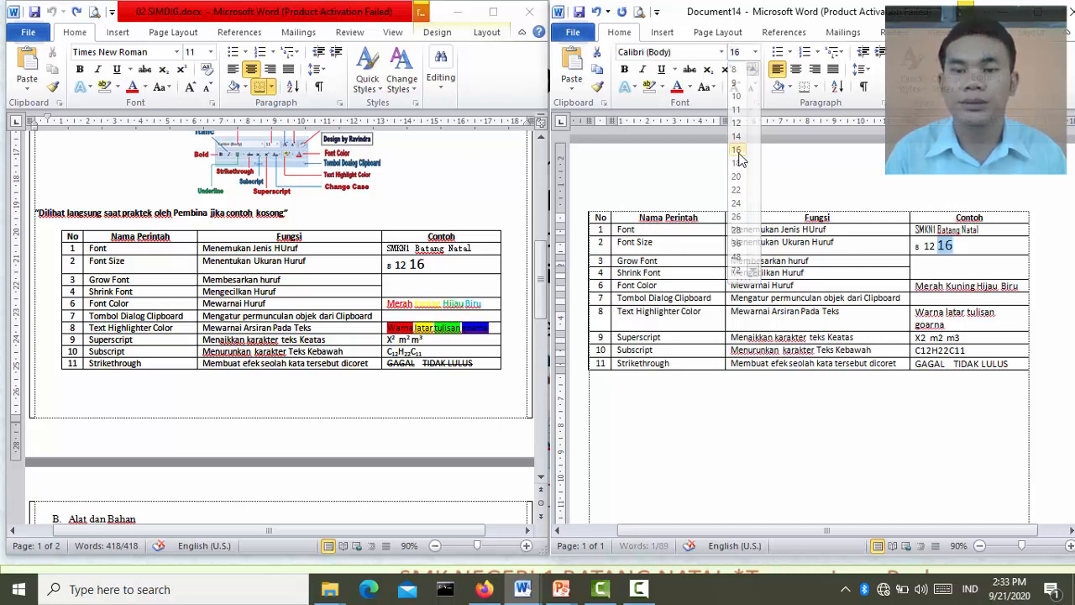
click(738, 151)
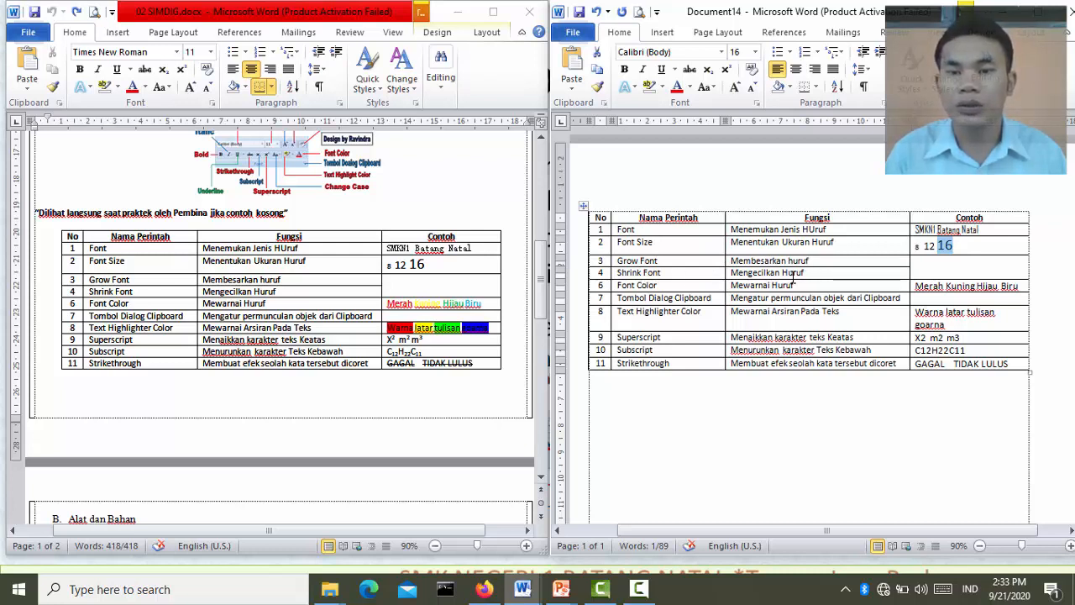
Enter "besar" in the empty example cell beside Grow Font and enlarge the word to size 22 with Grow Font
click(924, 268)
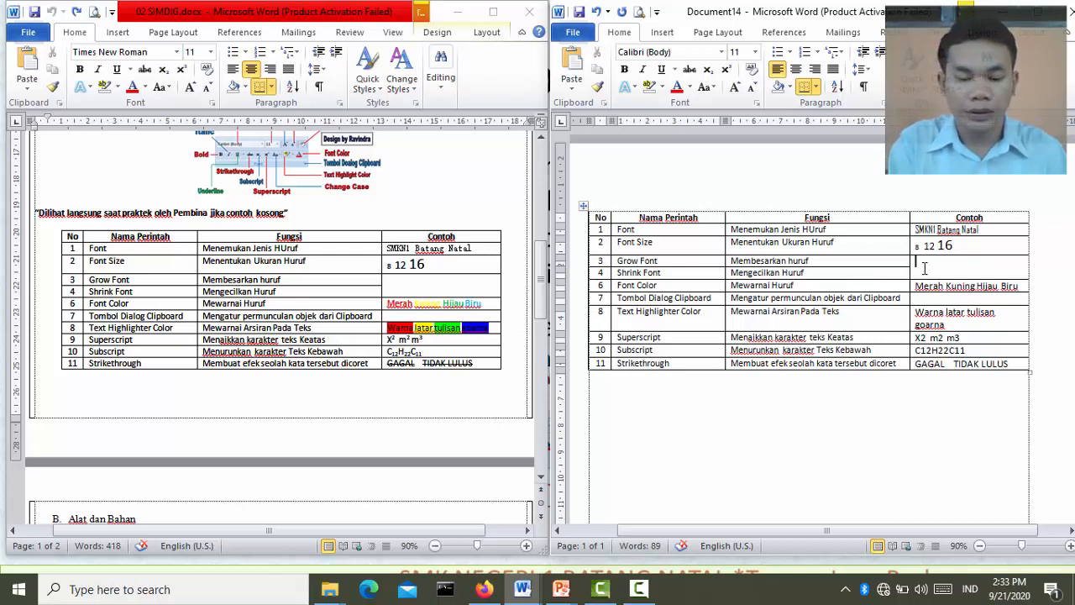
text(besar)
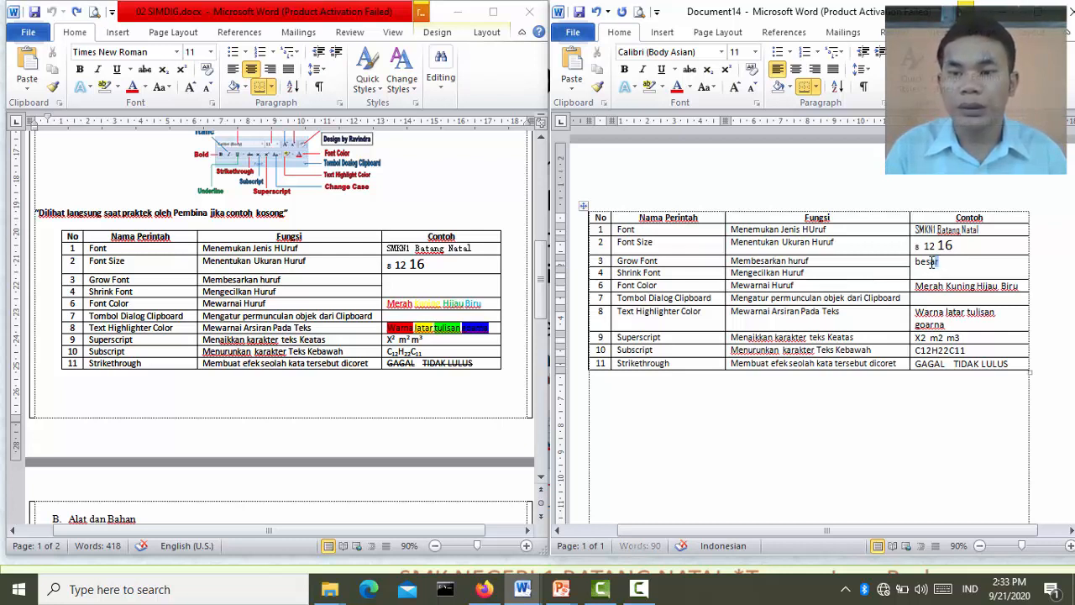
double_click(933, 263)
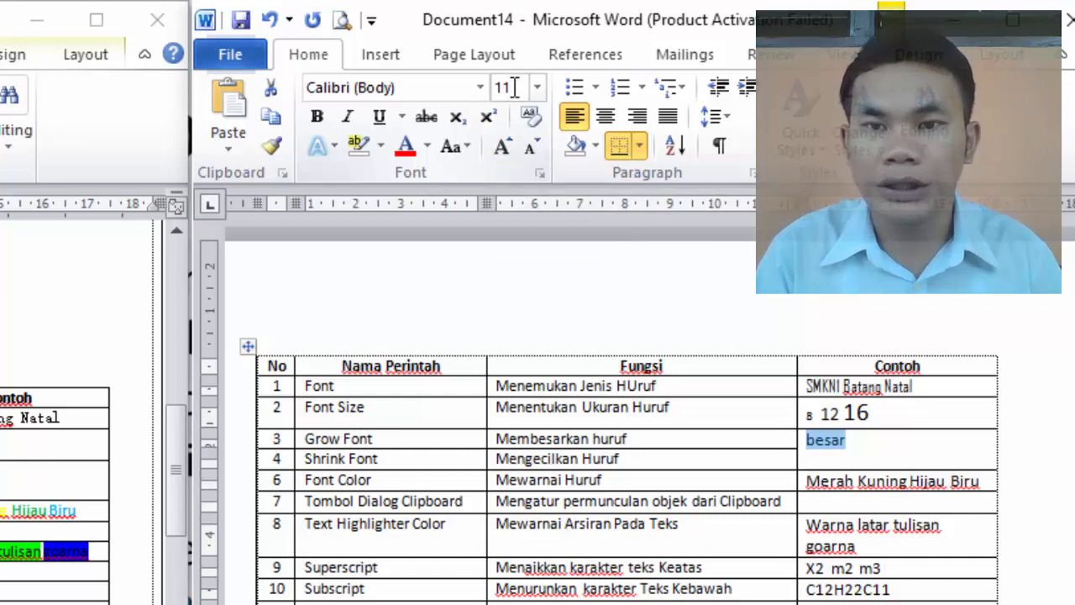
click(501, 146)
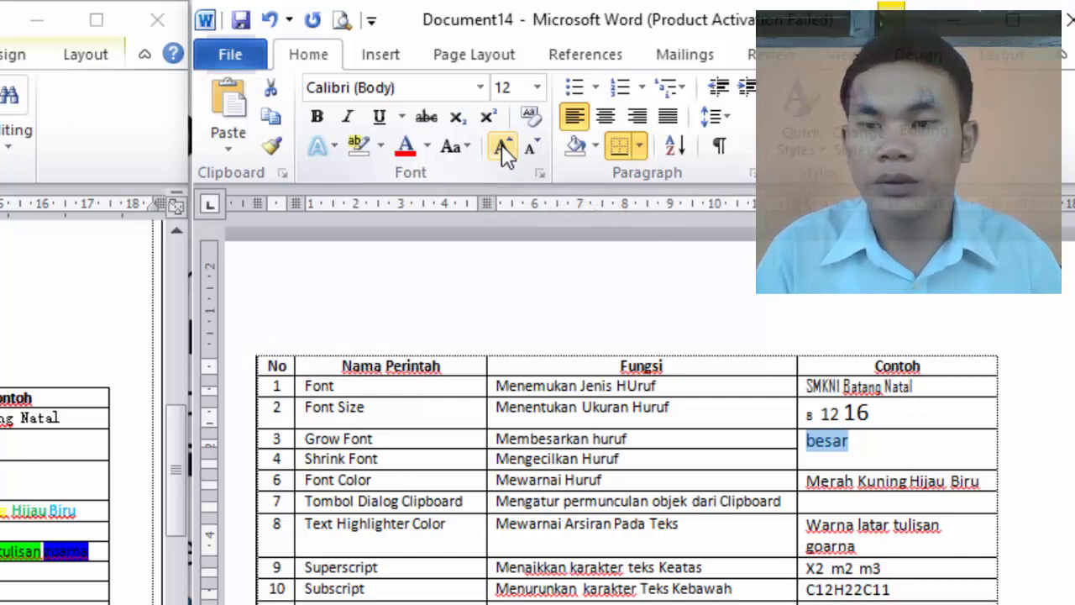
click(501, 147)
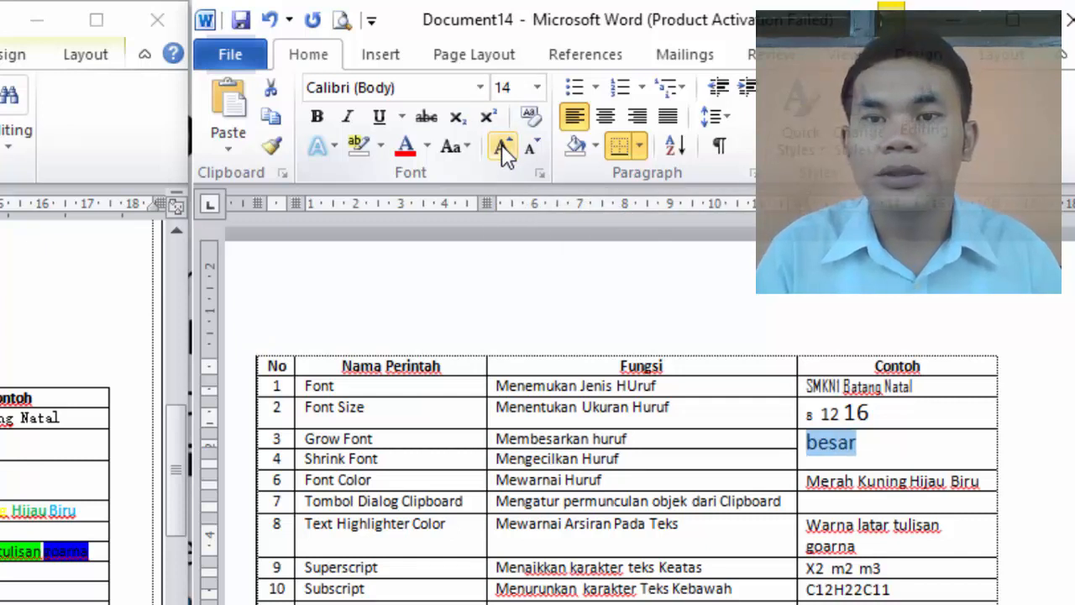
click(502, 147)
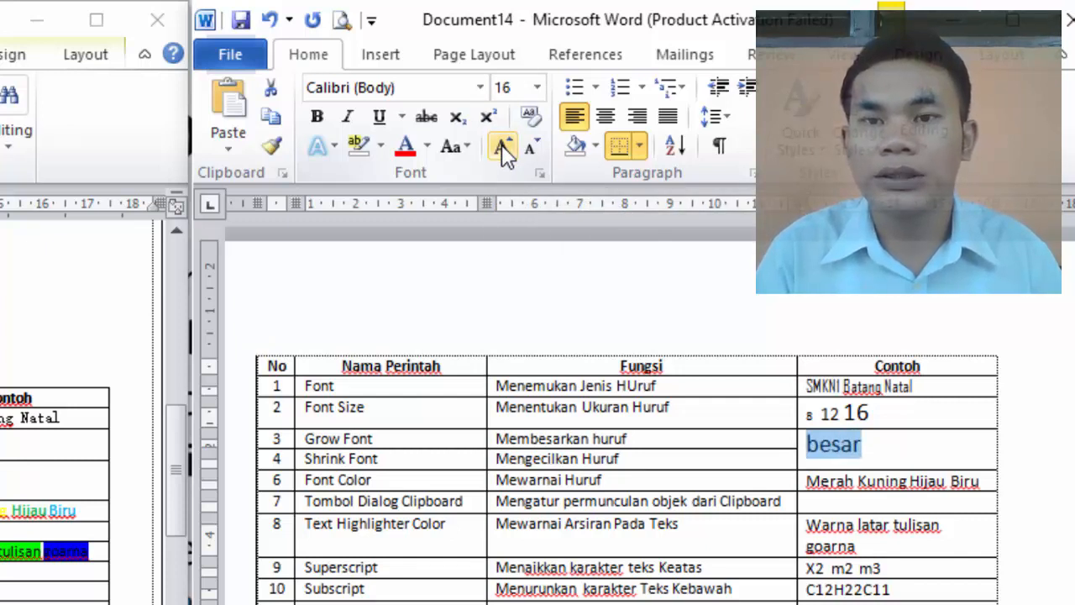
click(502, 147)
click(501, 147)
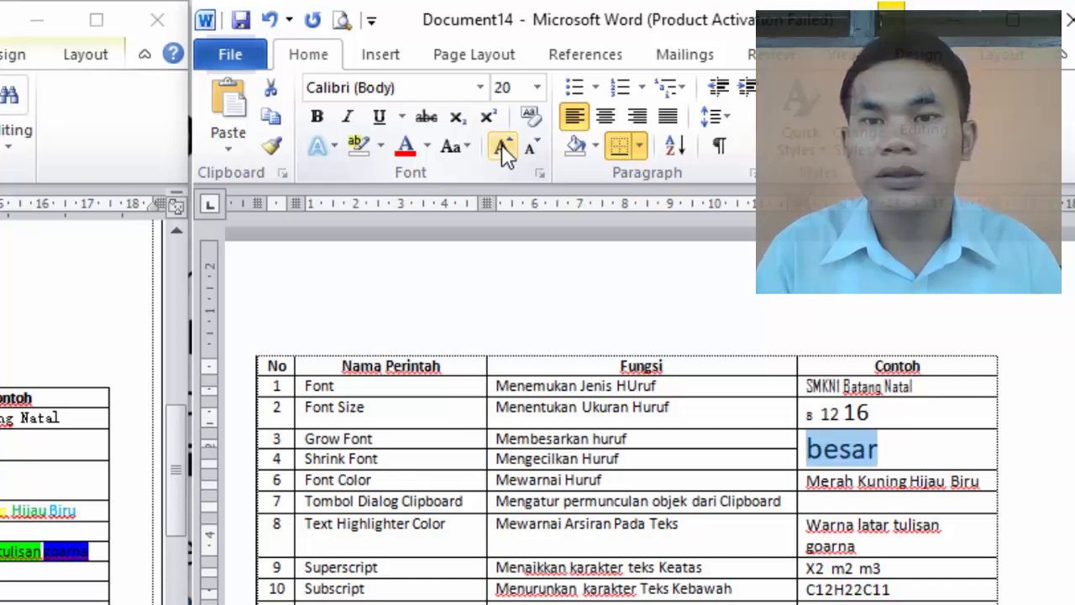
click(502, 147)
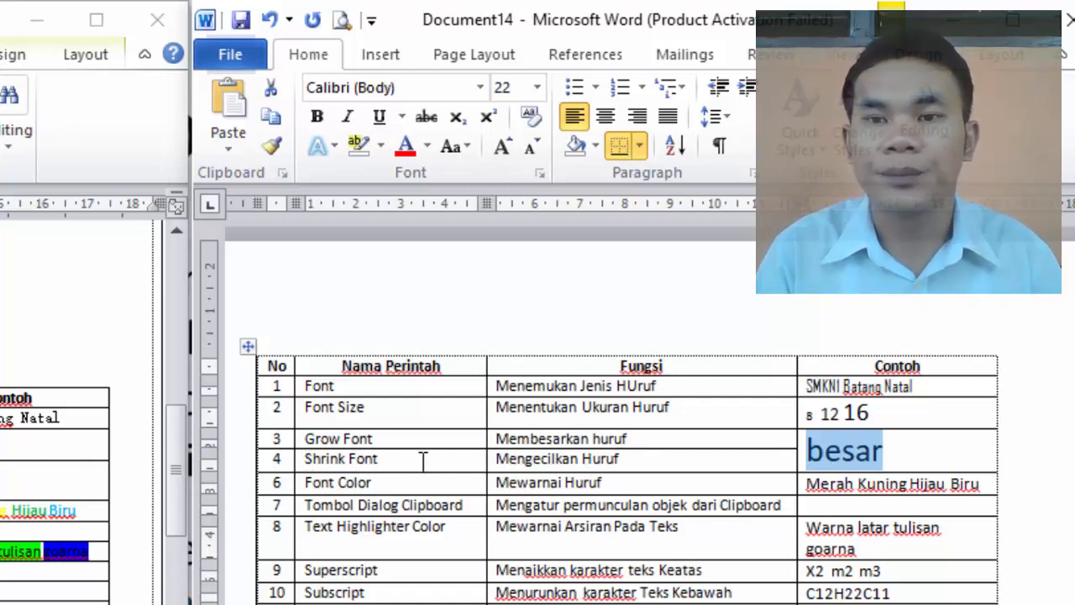
Reduce the word "besar" to size 14 with Shrink Font
click(525, 153)
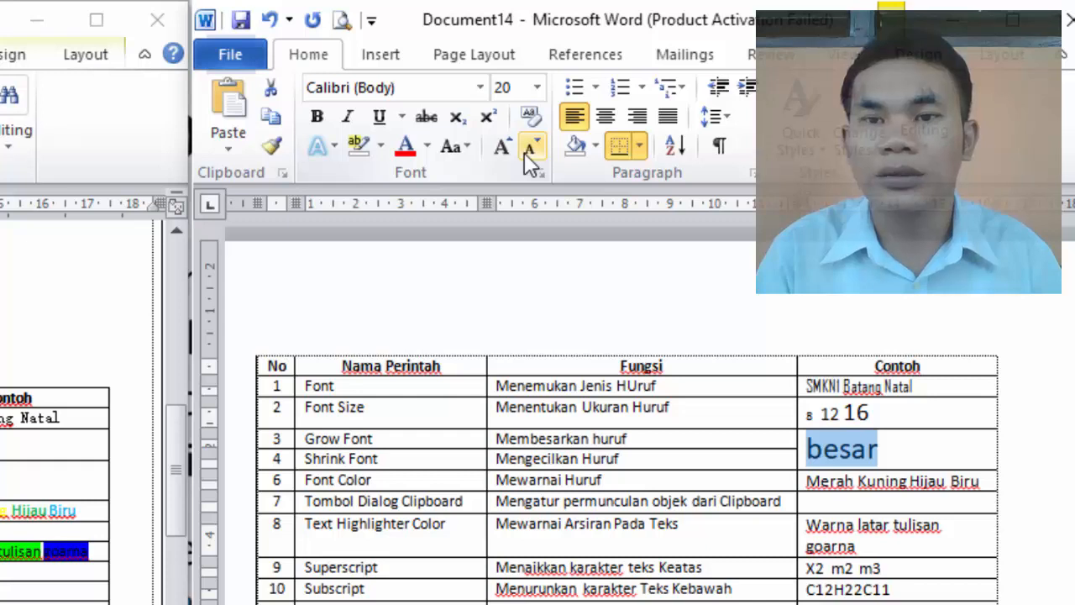
click(524, 153)
click(529, 153)
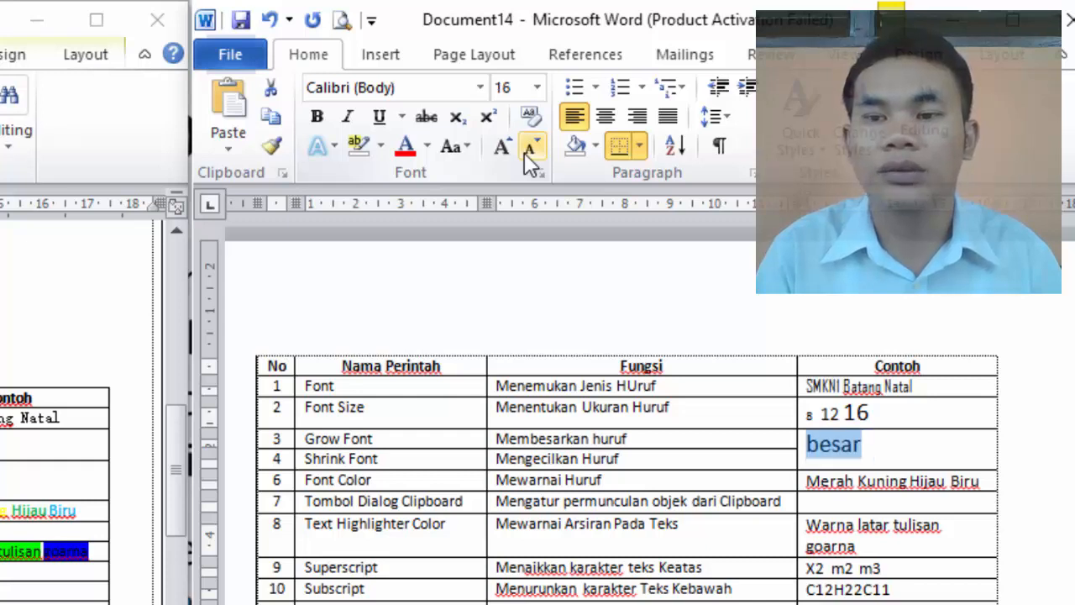
click(529, 153)
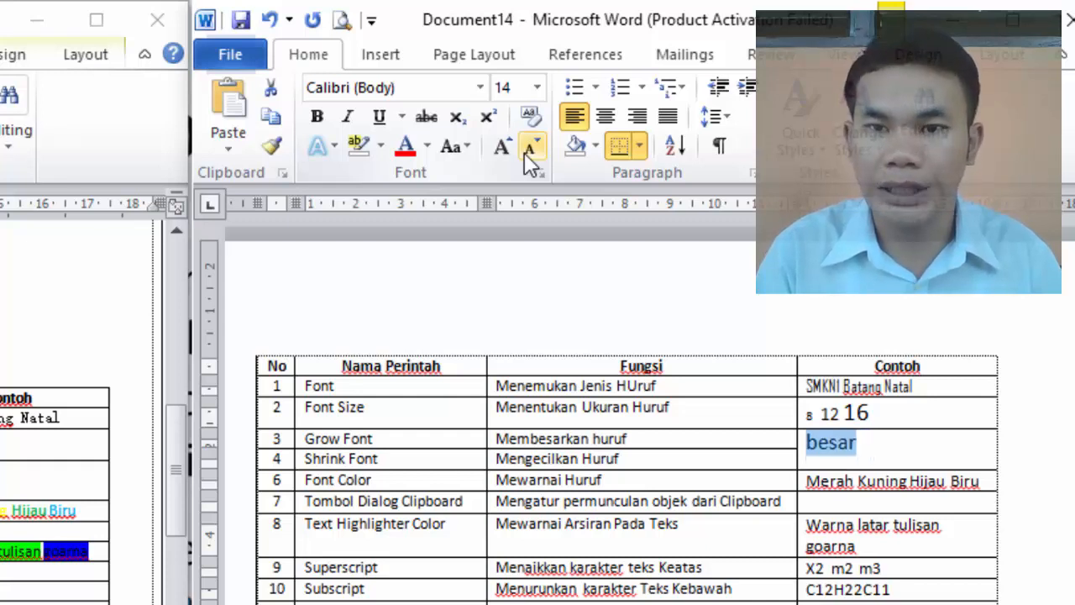
Grow the word "besar" to size 18 and shrink it back to size 14
click(508, 156)
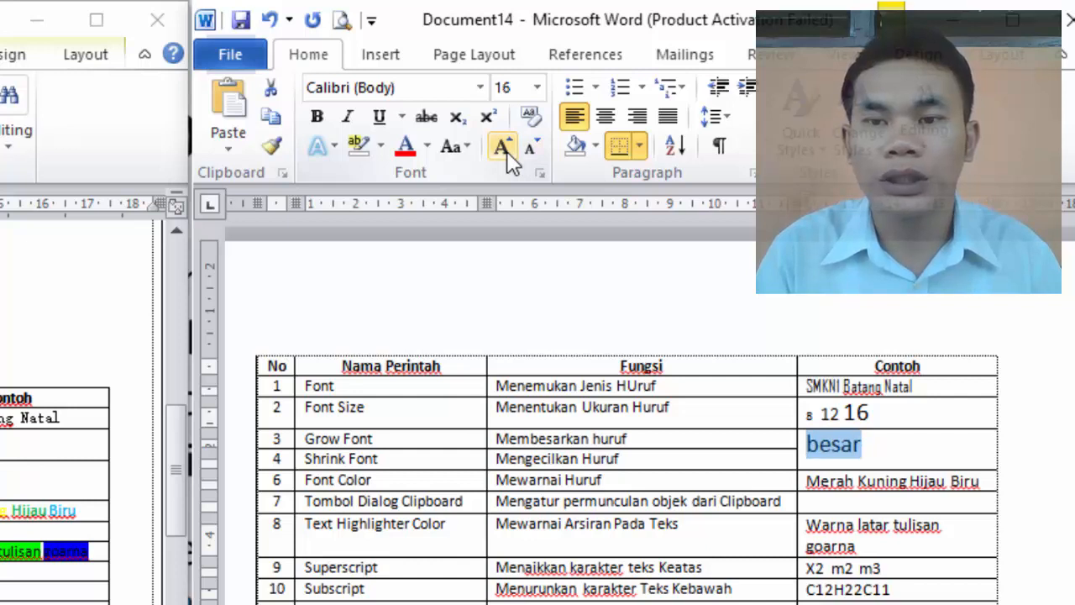
click(507, 156)
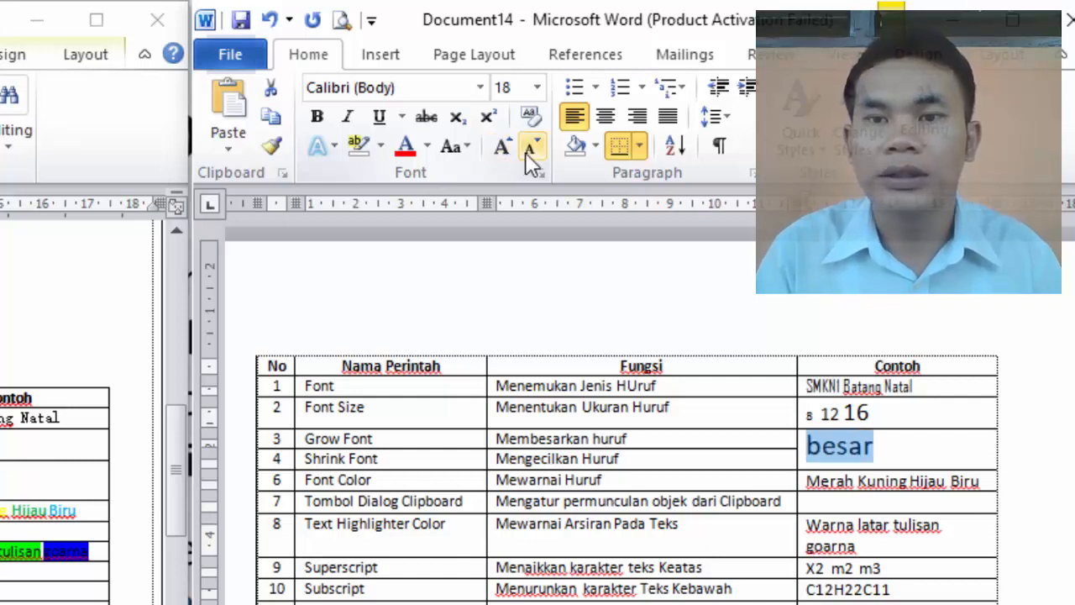
click(529, 154)
click(528, 153)
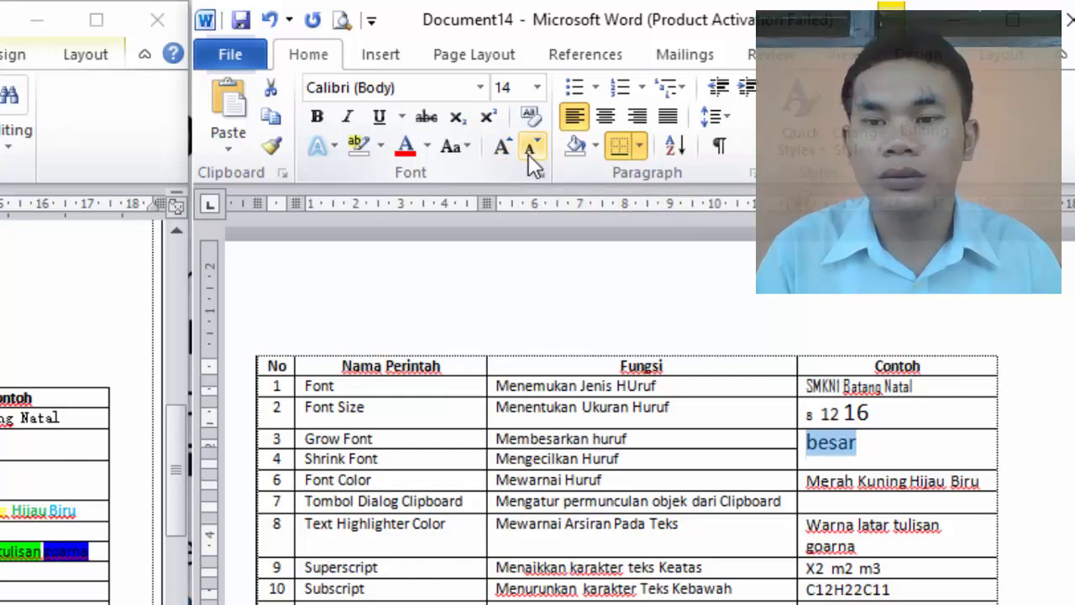
In the Font Color row's example cell, colour the word "Merah" red and the word "Kuning" yellow
click(636, 481)
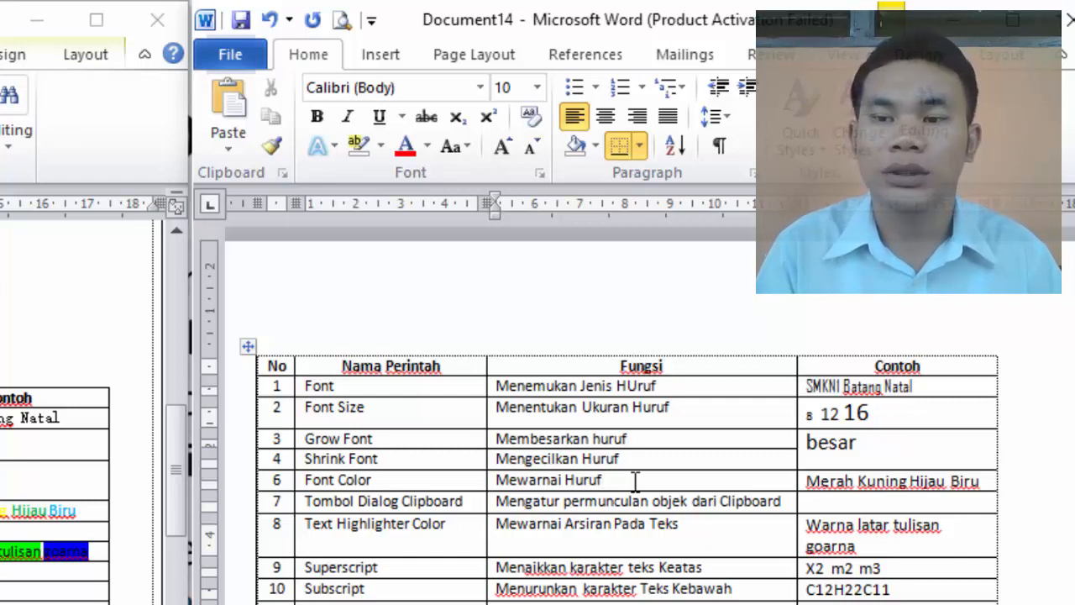
double_click(836, 477)
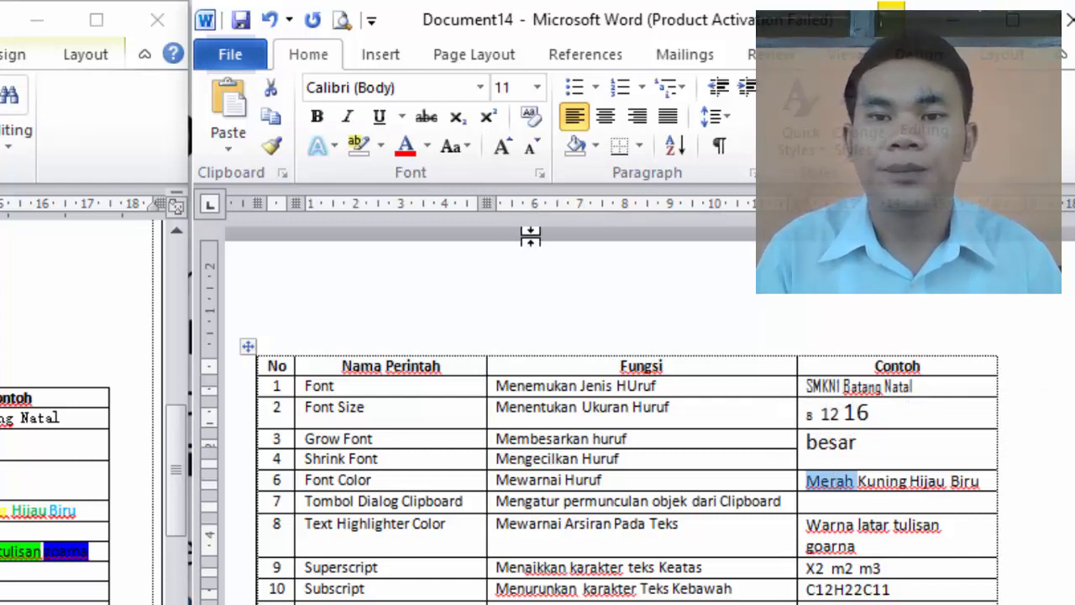
click(427, 147)
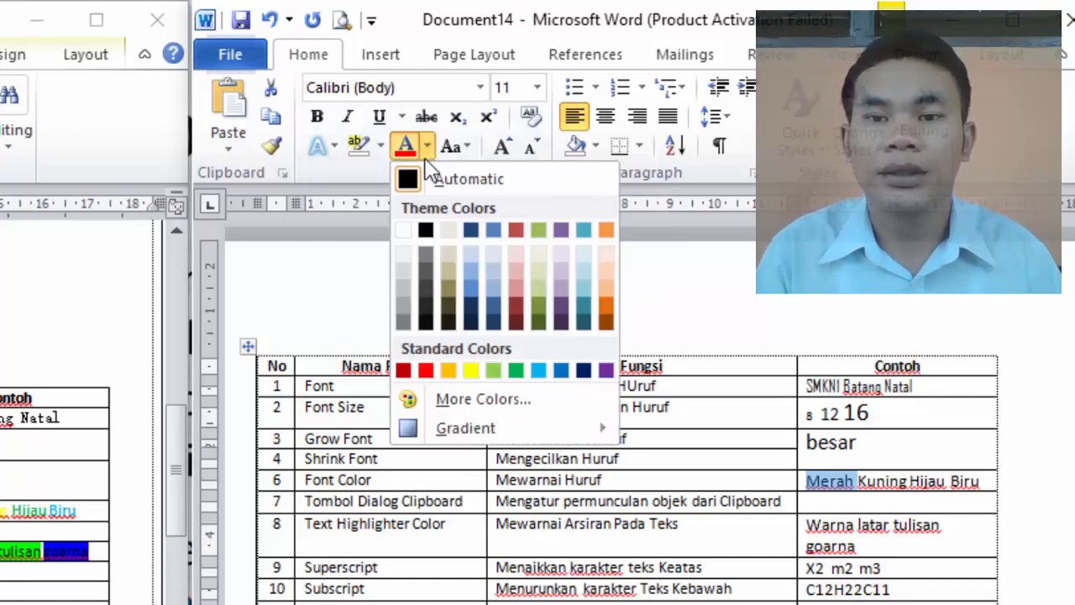
click(426, 370)
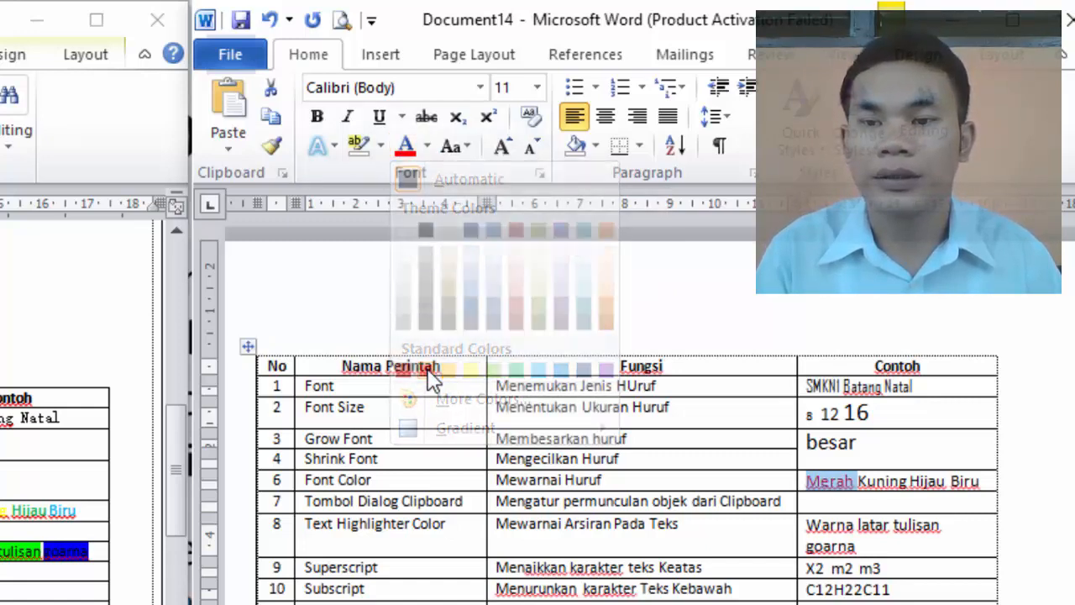
double_click(887, 481)
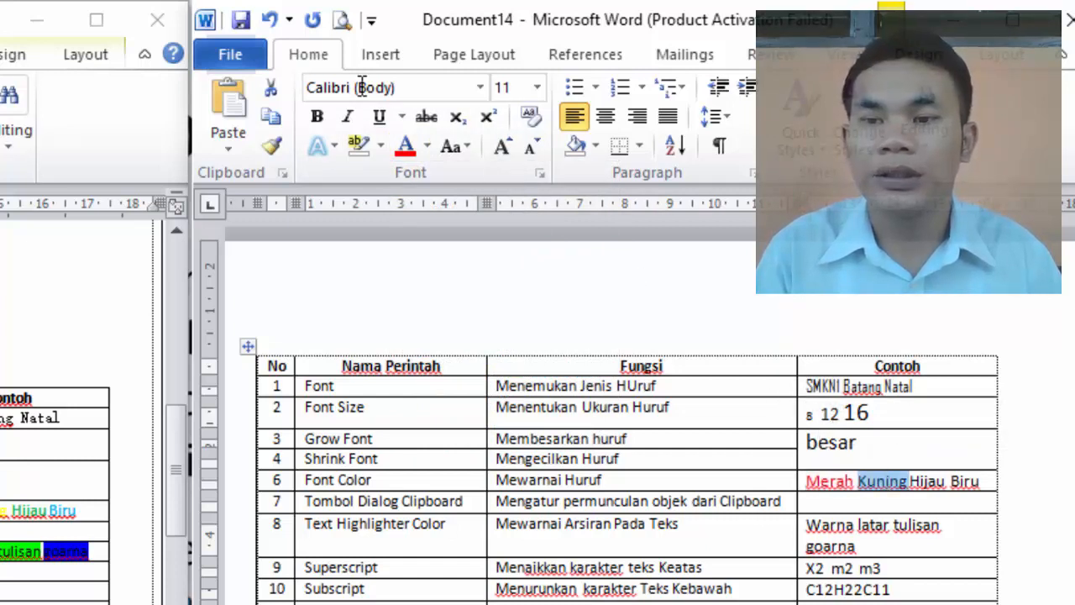
click(429, 146)
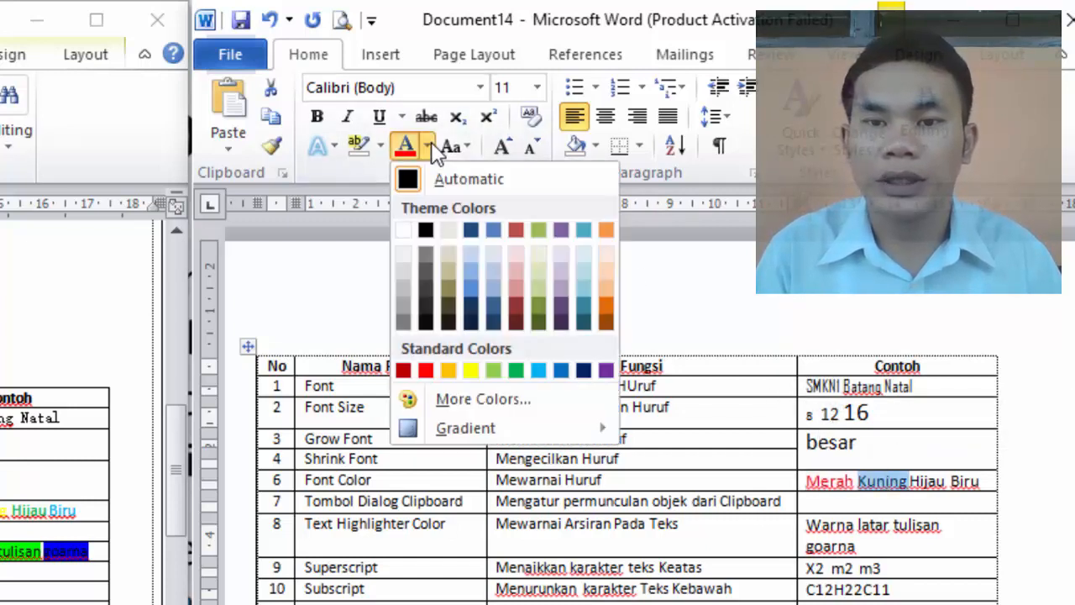
click(454, 372)
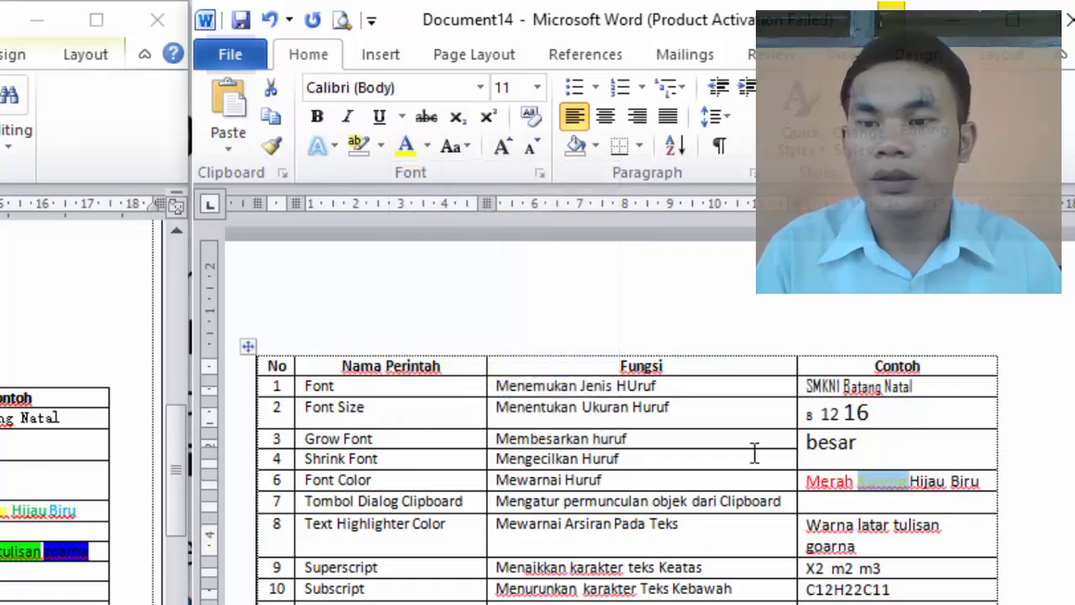
Colour the word "Hijau" green and the word "Biru" blue in the Font Color row's example cell
double_click(928, 481)
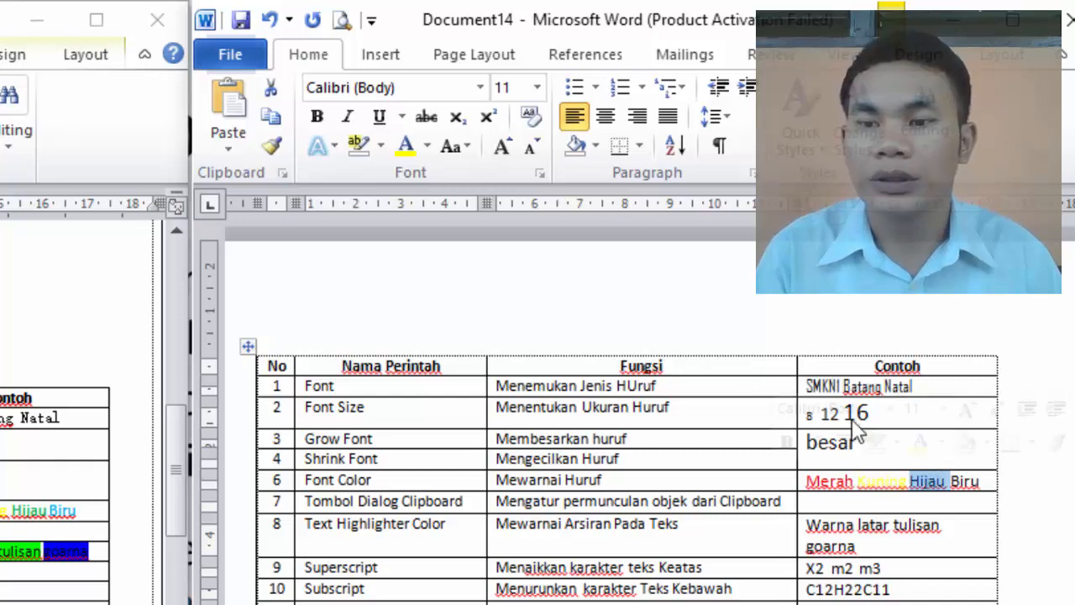
click(428, 148)
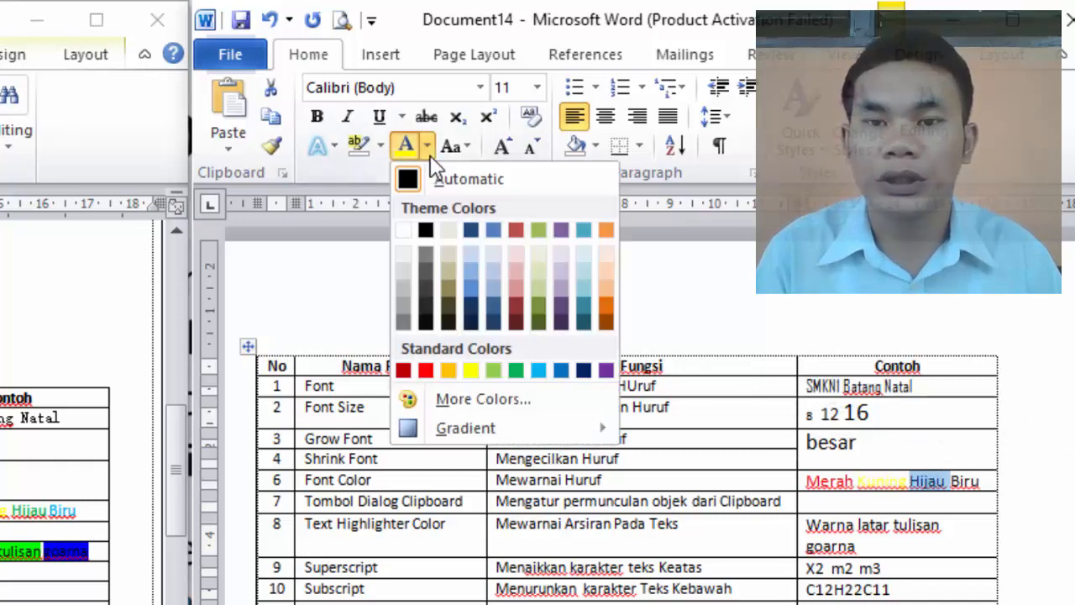
click(513, 370)
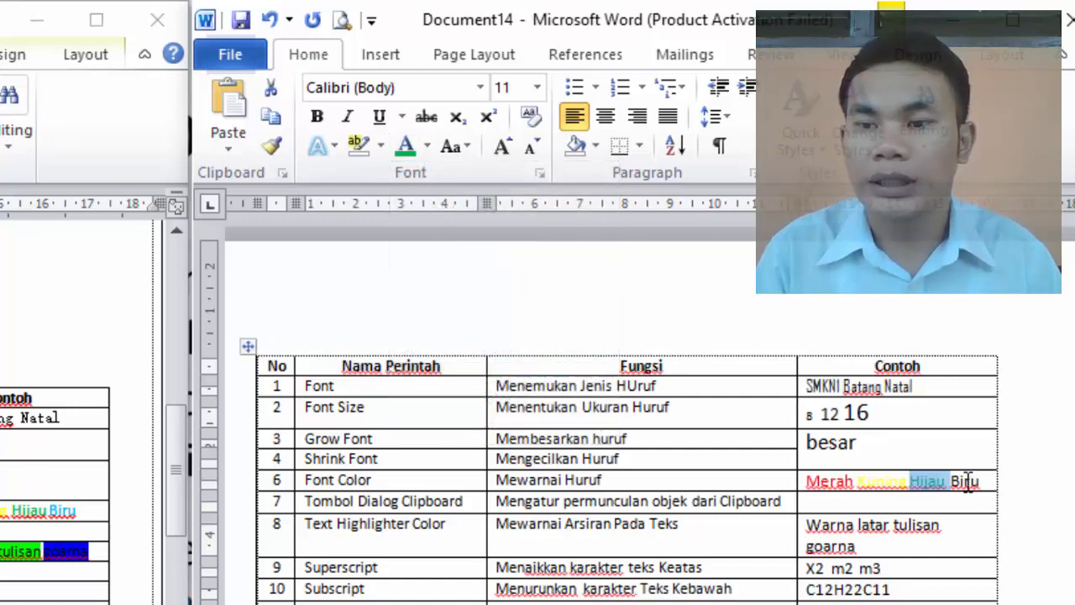
double_click(966, 482)
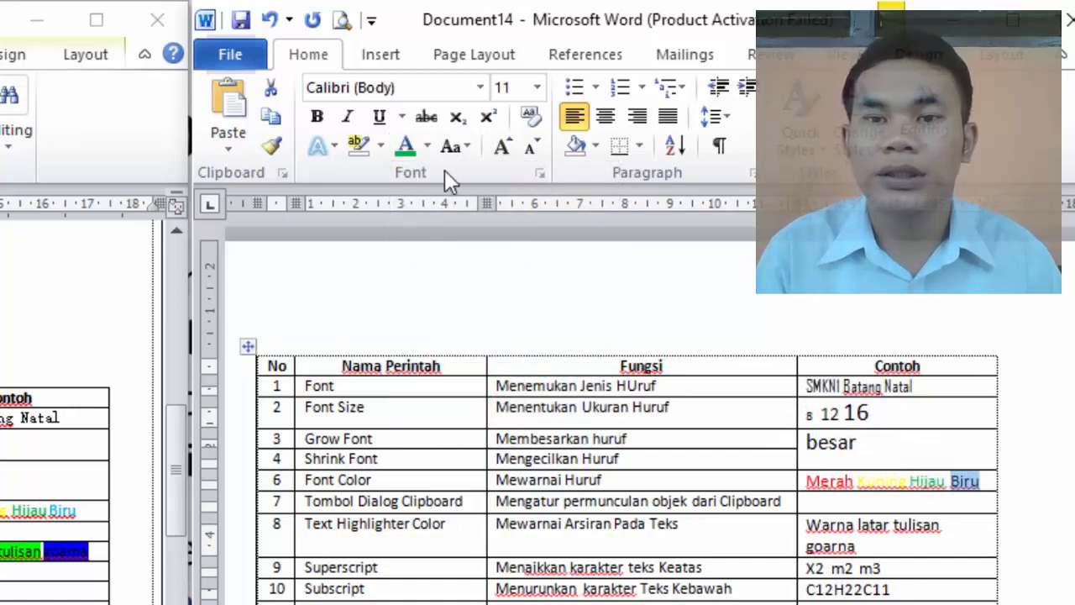
click(428, 146)
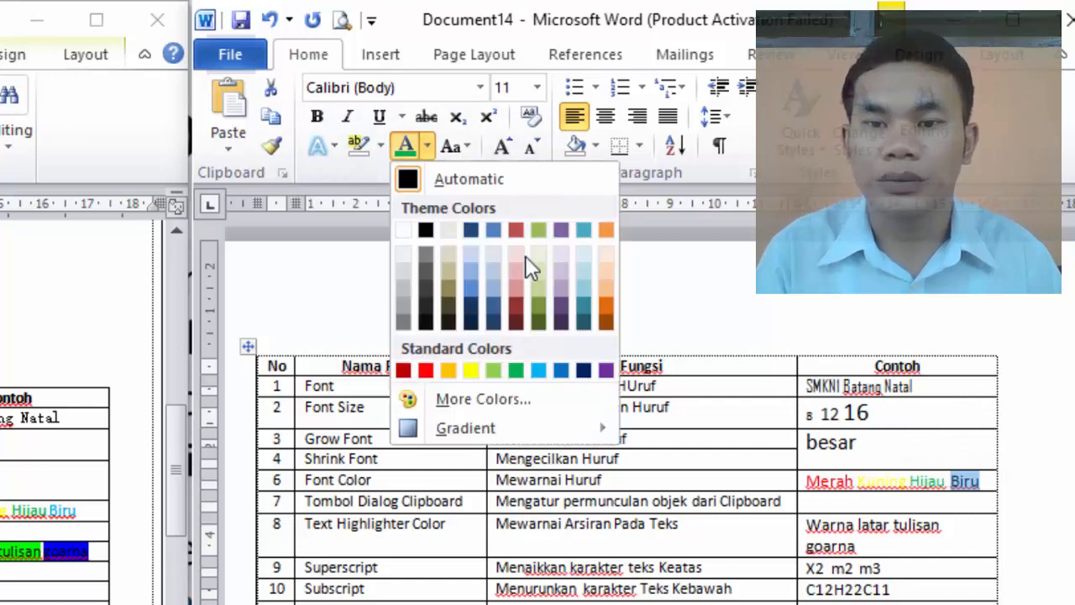
click(562, 370)
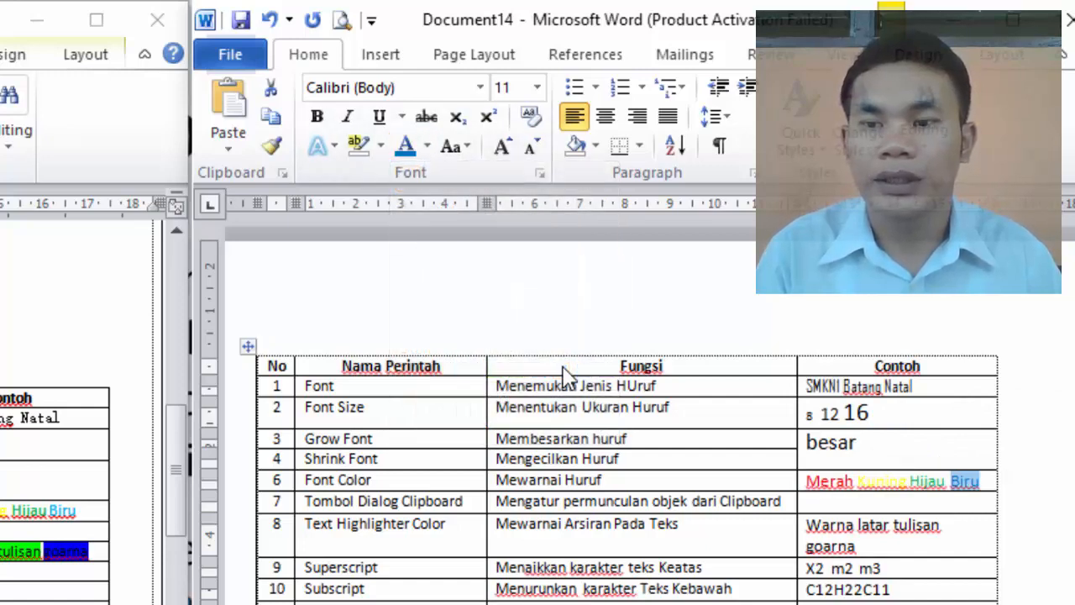
Open the Font dialog to examine its font, style, size and effects options, and close it without changes
click(782, 502)
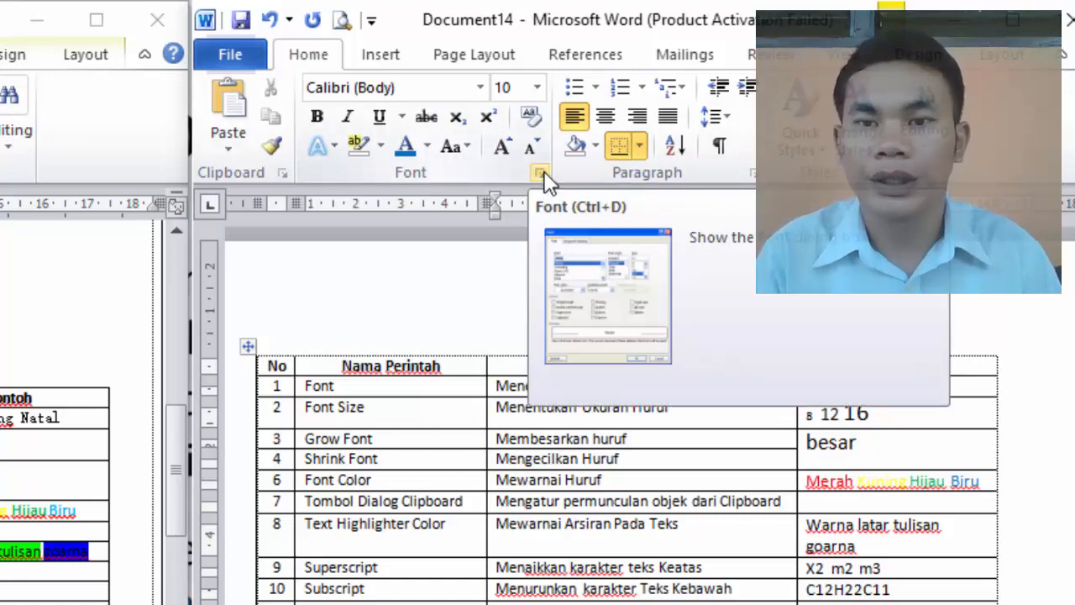
click(543, 172)
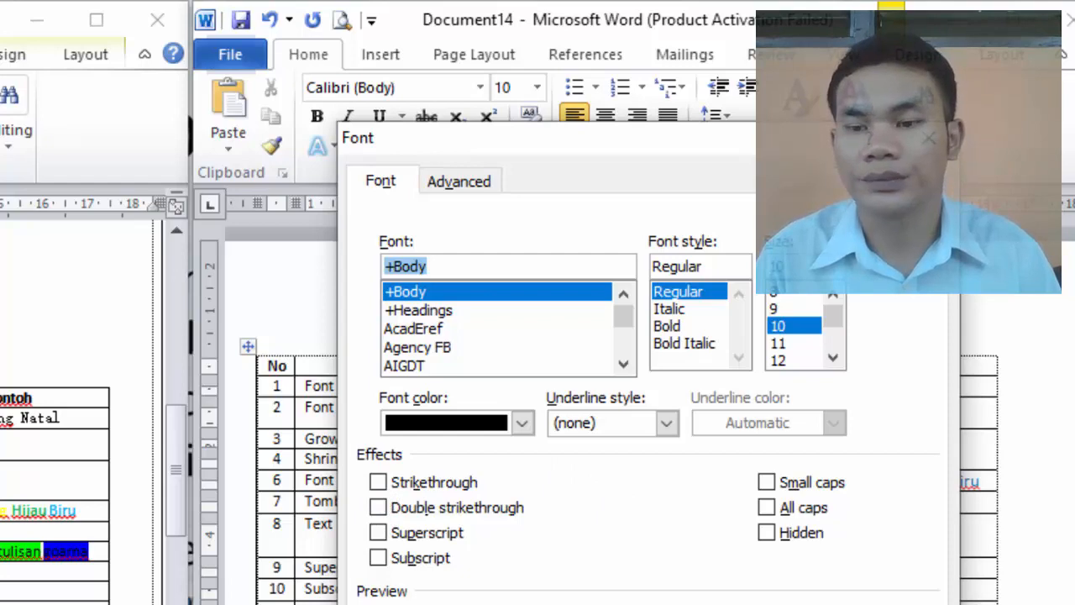
click(929, 139)
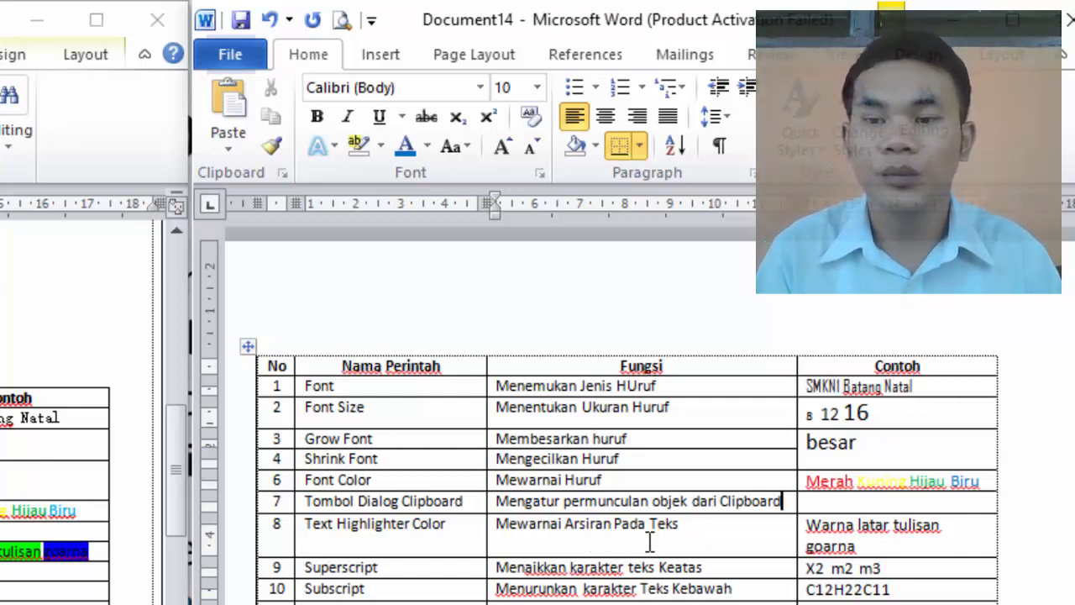
Highlight the text "Warna latar tulisan goarna" in red in the Text Highlighter Color row's example cell
click(857, 546)
drag(857, 546, 805, 525)
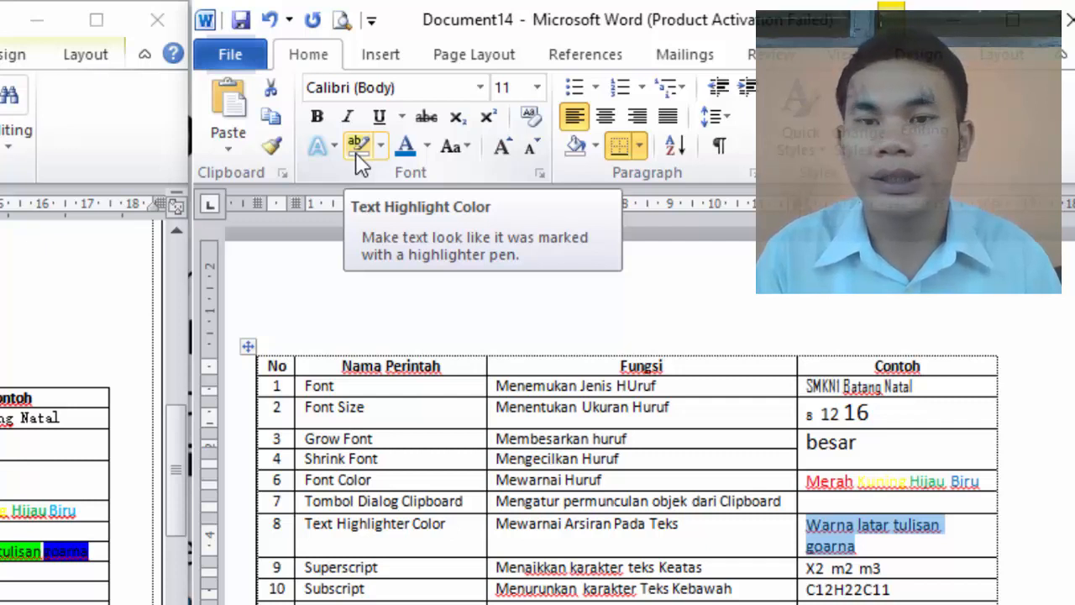
click(380, 148)
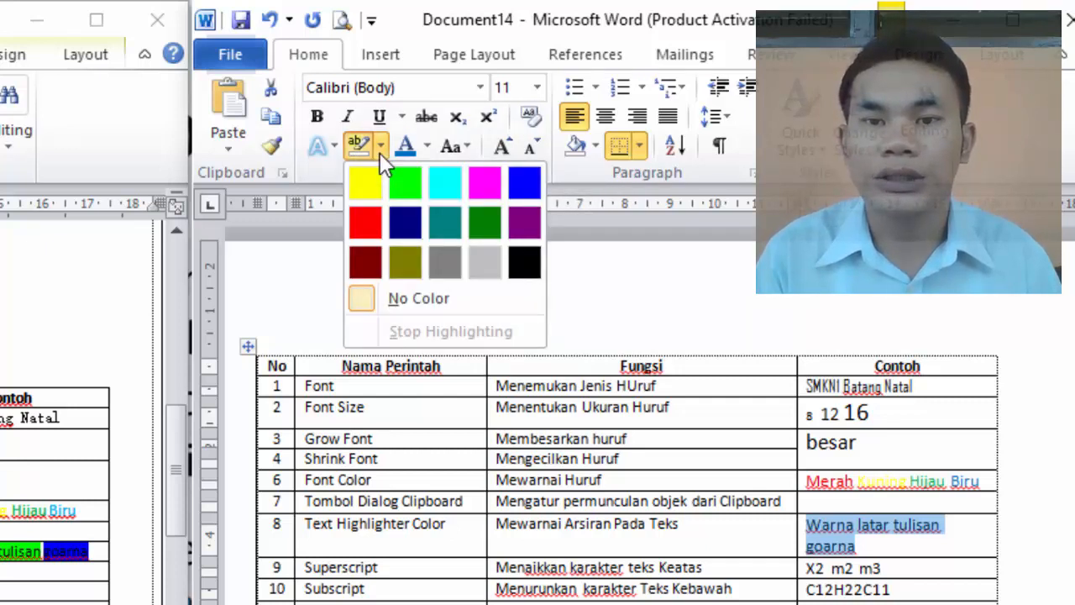
click(382, 227)
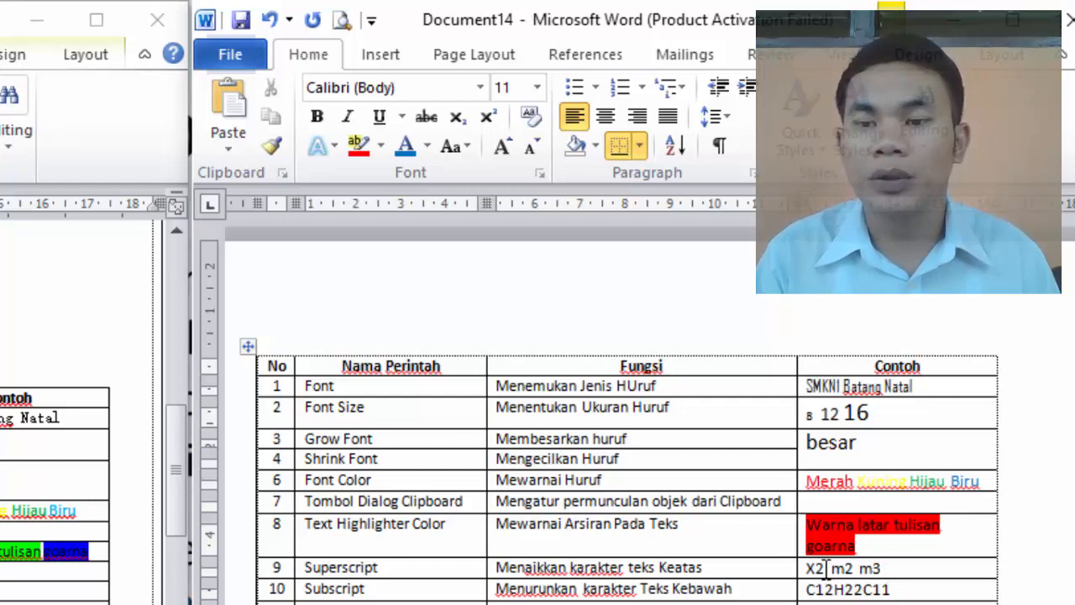
Format the digits in "X2 m2 m3" as superscript in the Superscript row's example cell
drag(823, 570, 813, 569)
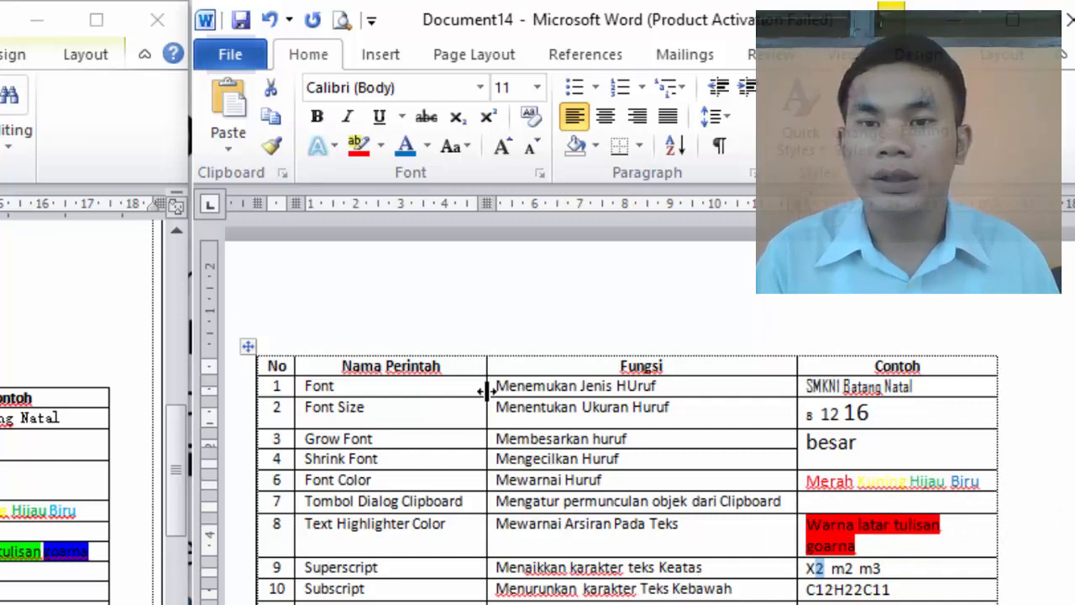
click(490, 124)
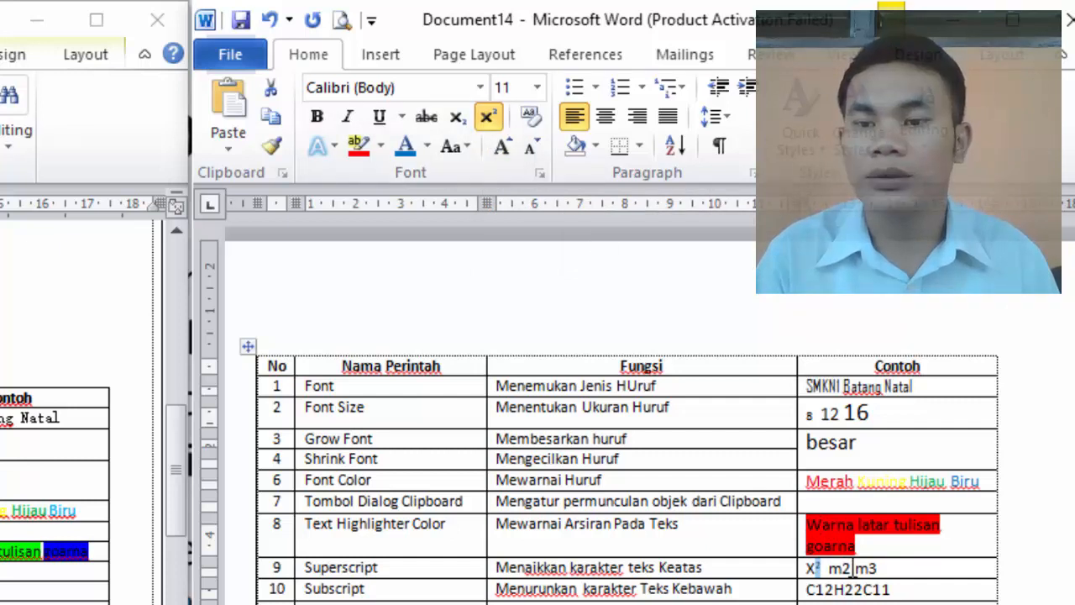
click(854, 568)
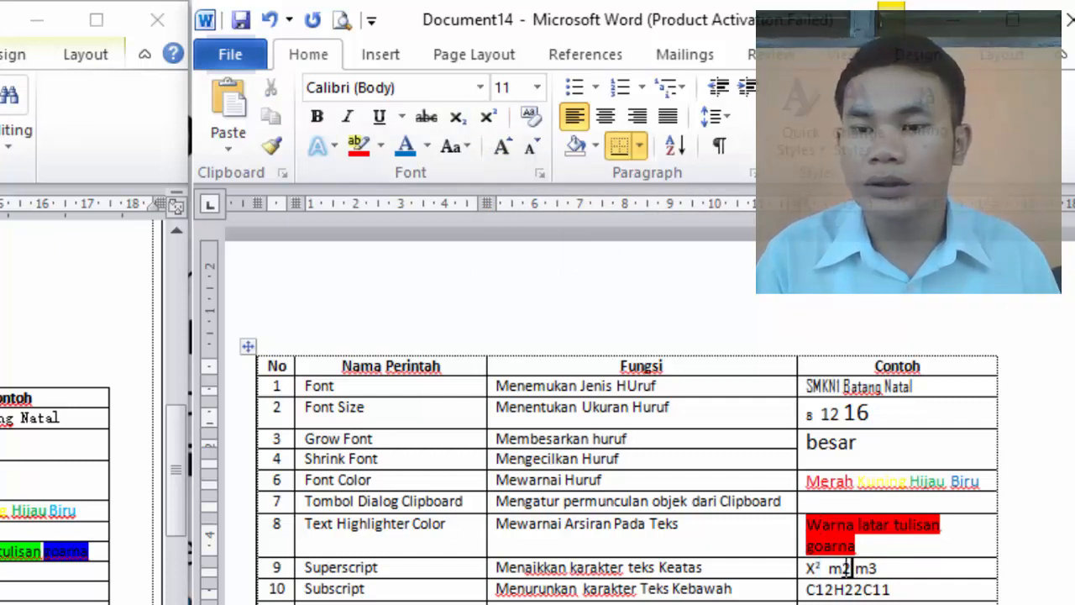
drag(849, 568, 841, 568)
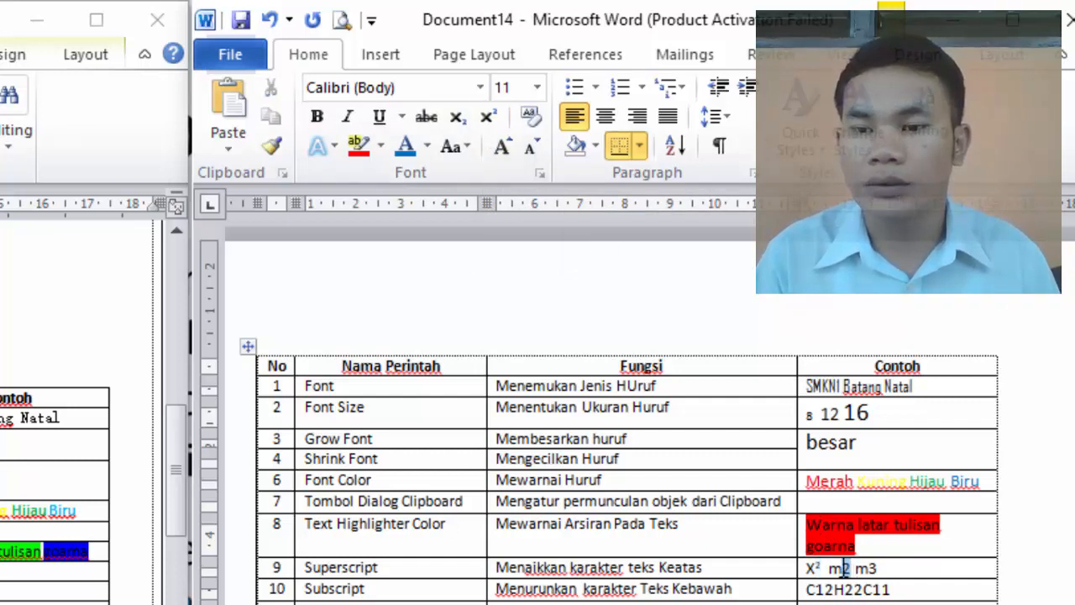
click(485, 123)
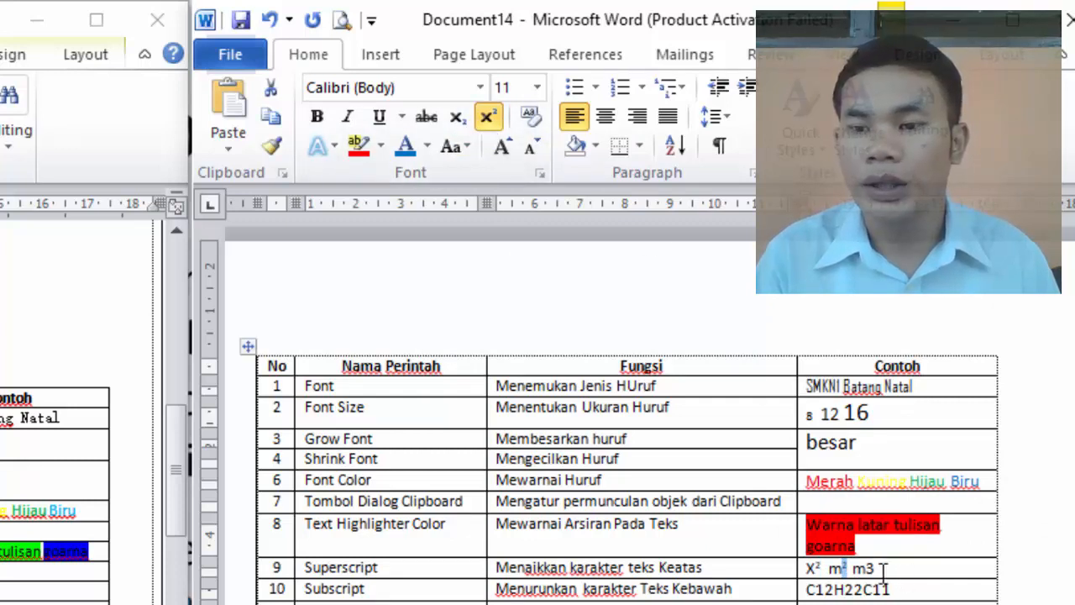
click(878, 568)
drag(878, 569, 866, 569)
click(485, 123)
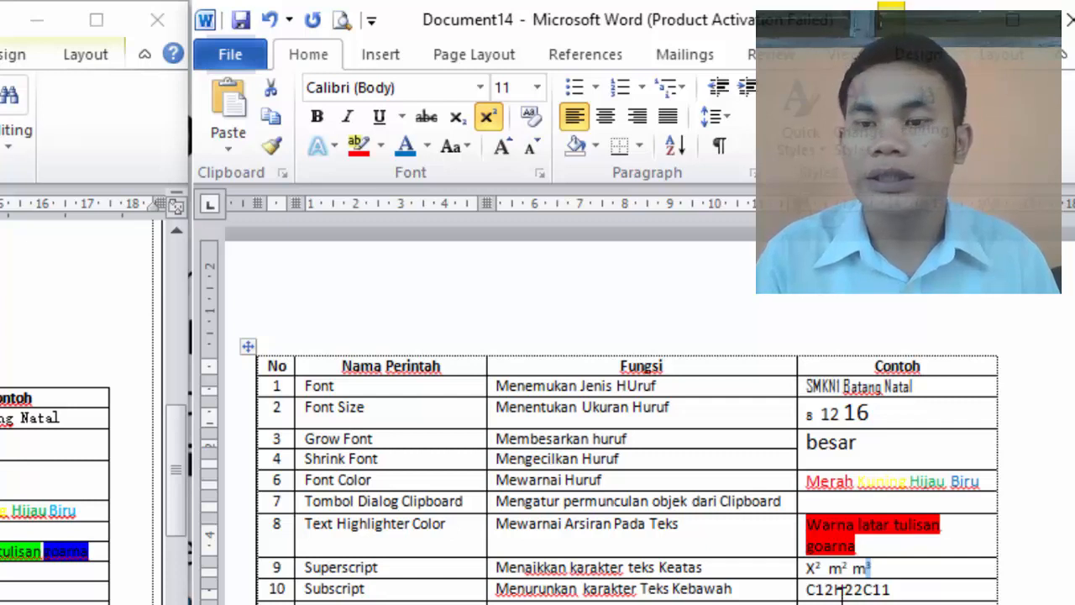
Format the numbers 12, 22 and 11 in "C12H22C11" as subscript in the Subscript row's example cell
drag(836, 593, 812, 592)
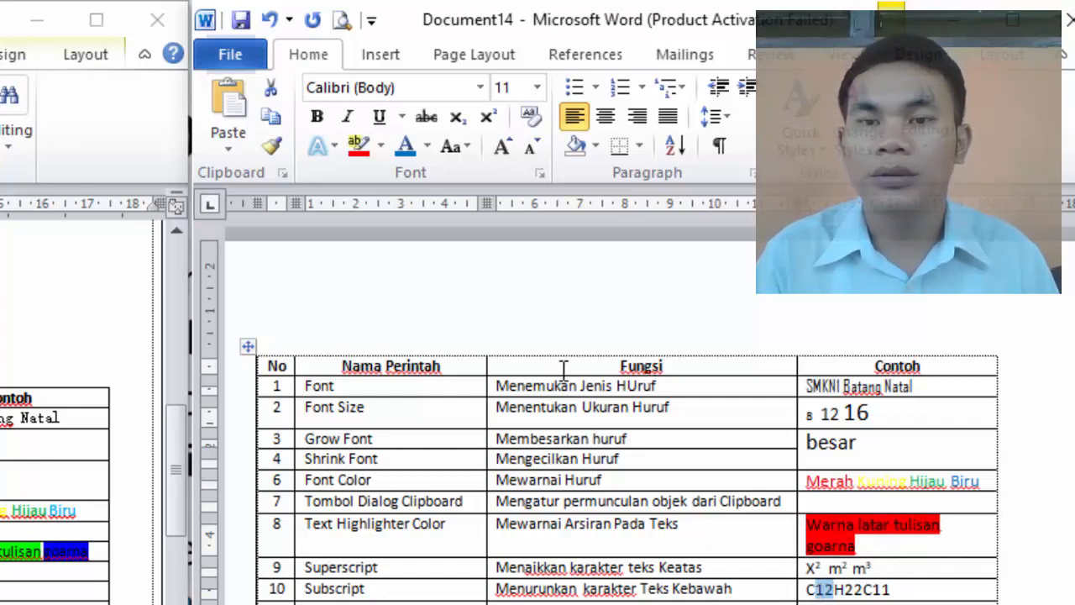
click(458, 119)
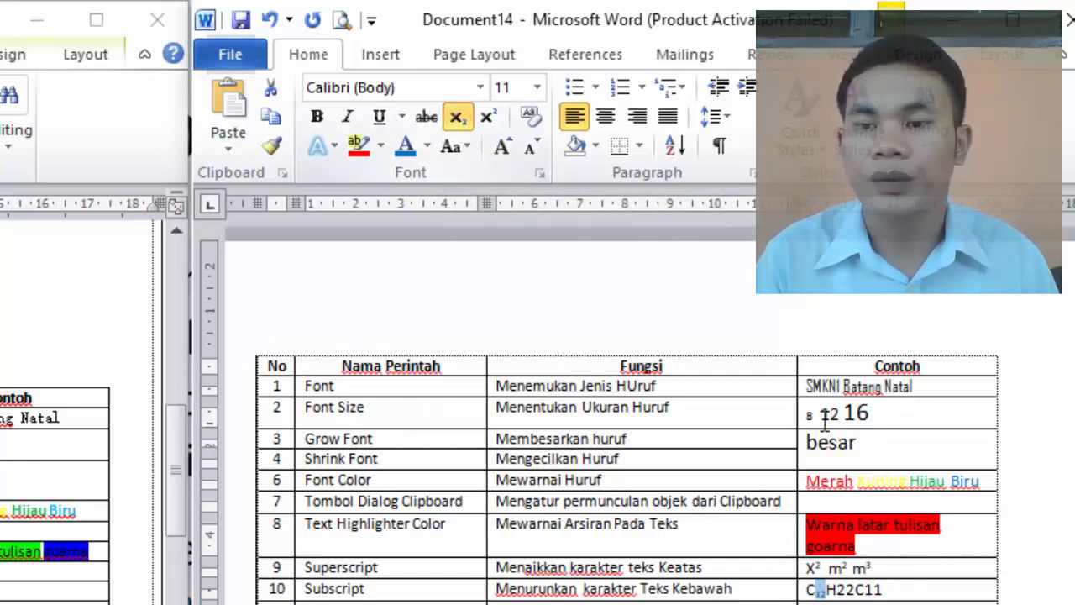
click(857, 590)
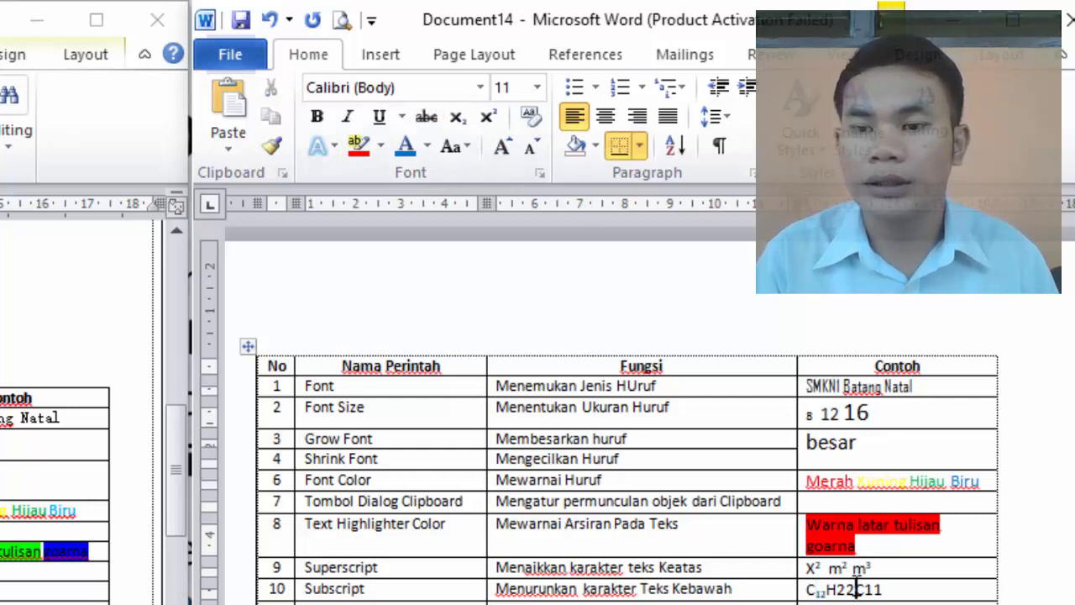
drag(857, 591, 840, 593)
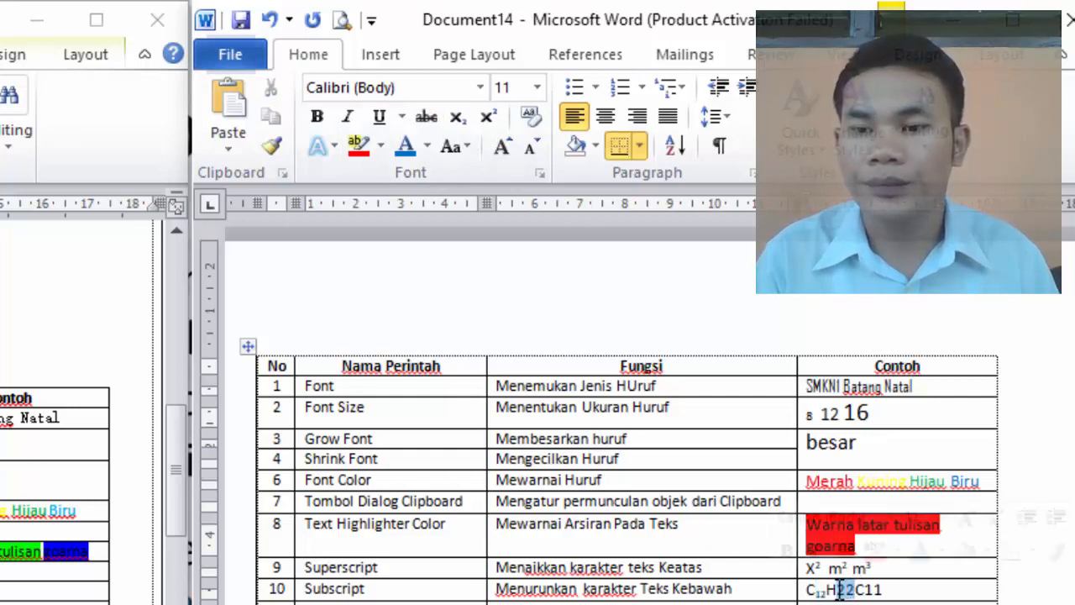
click(456, 119)
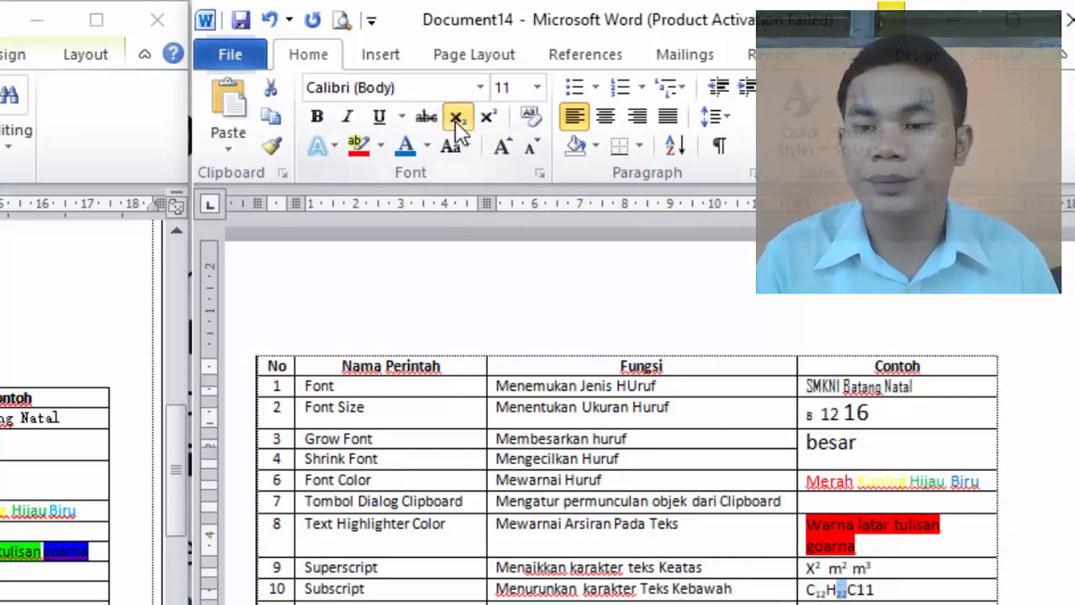
click(882, 588)
drag(882, 588, 861, 590)
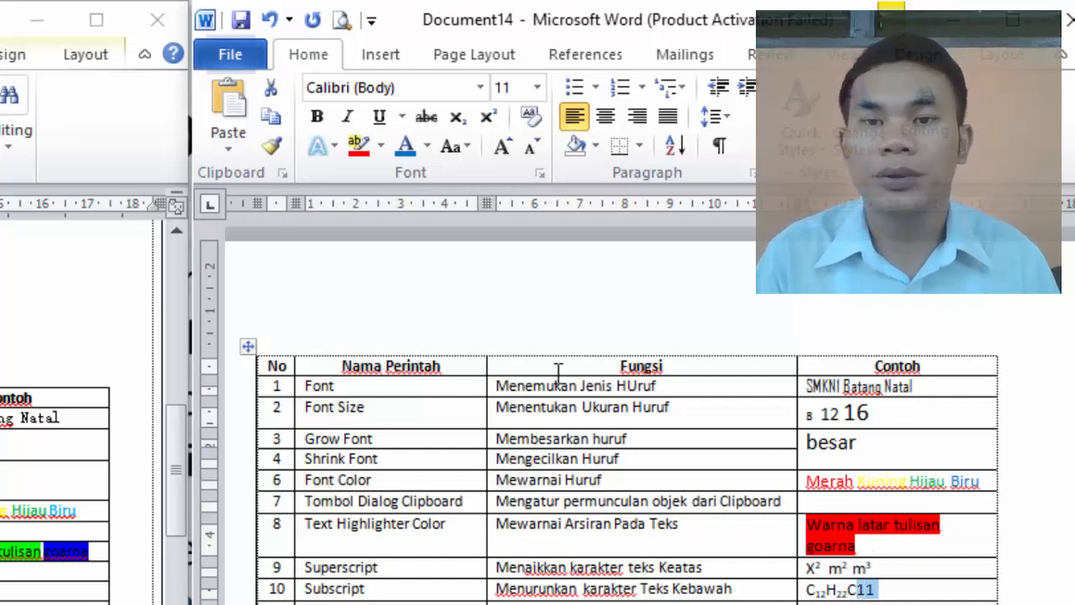
click(457, 118)
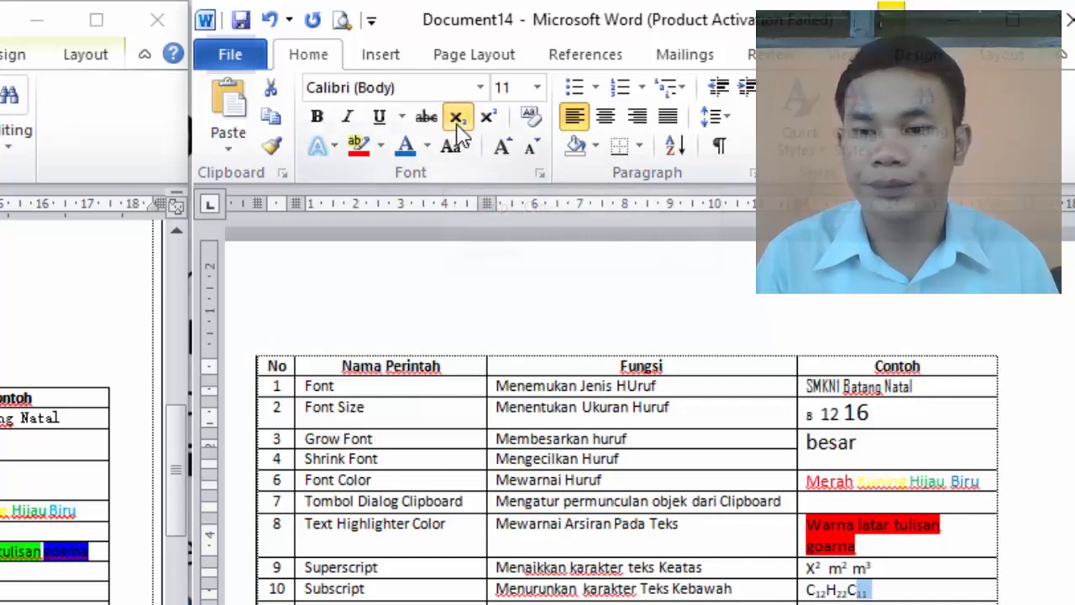
Apply strikethrough to "GAGAL" and "TIDAK LULUS" in the Strikethrough row's example cell
click(815, 603)
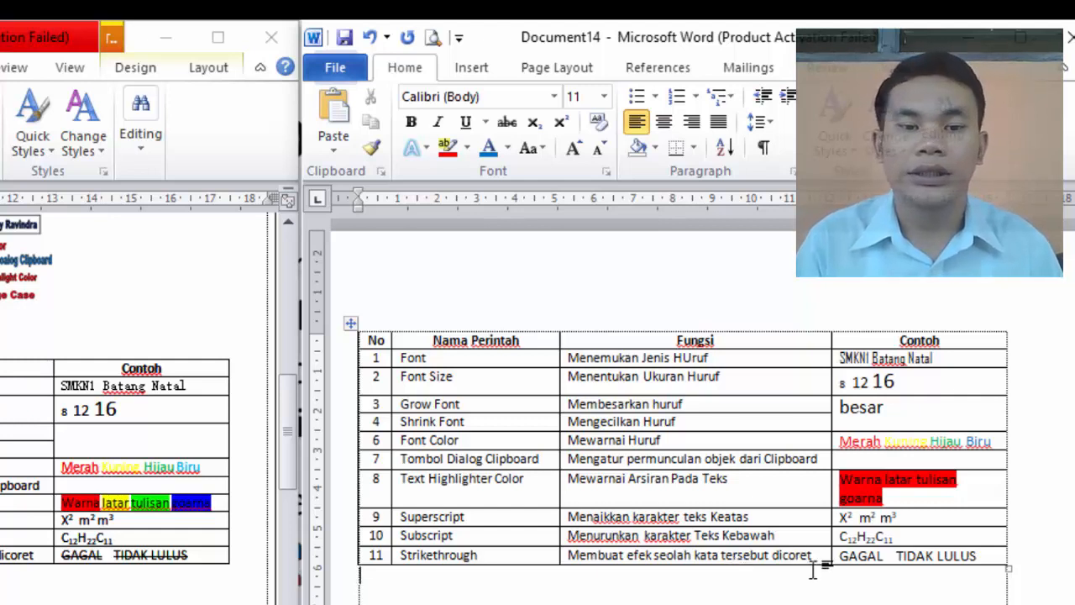
double_click(866, 556)
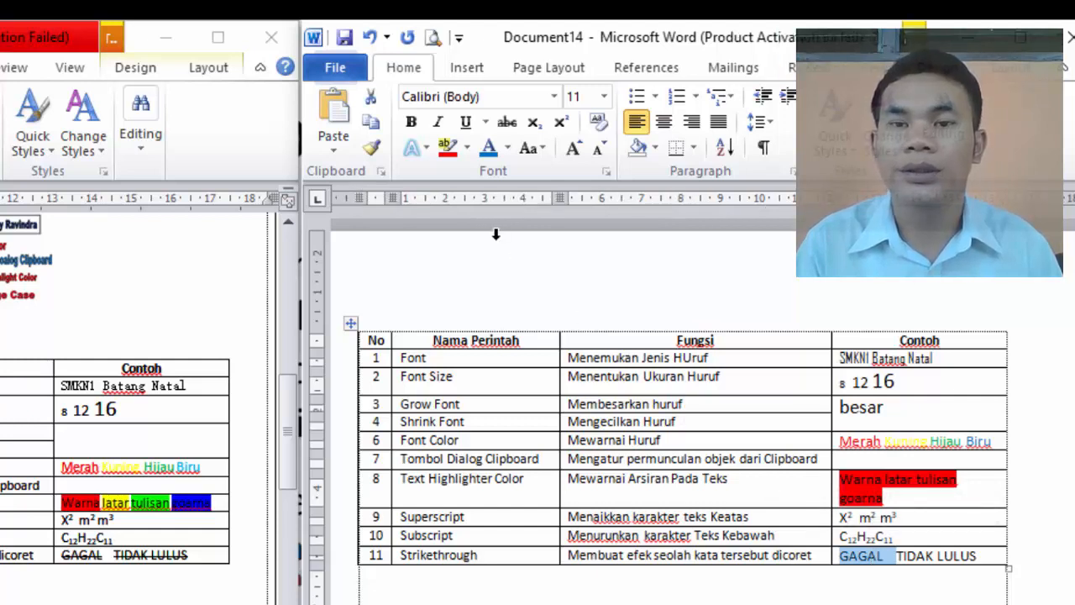
click(506, 126)
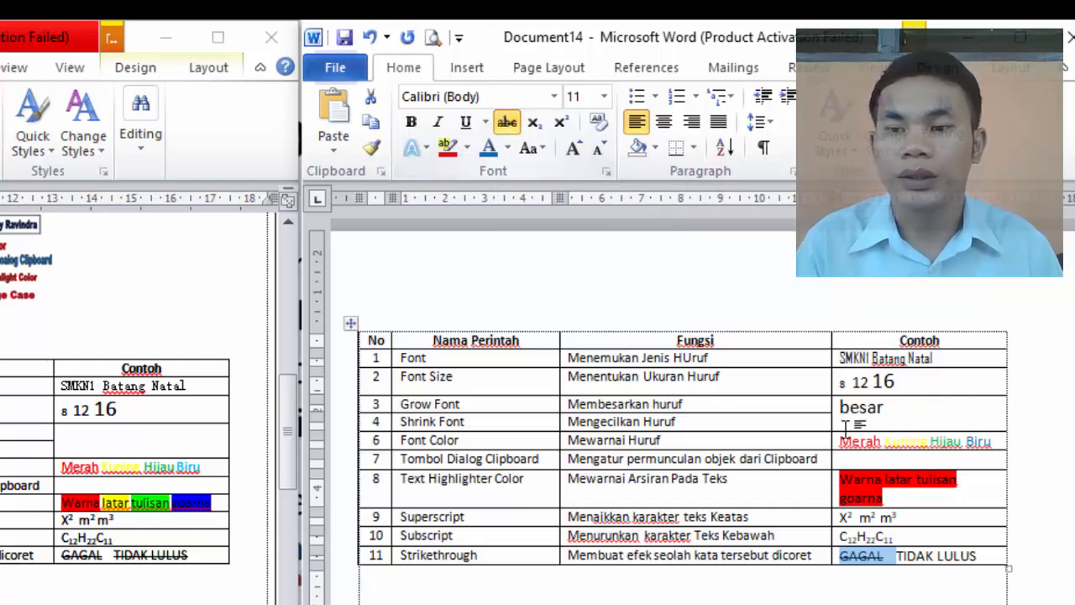
drag(979, 556, 918, 554)
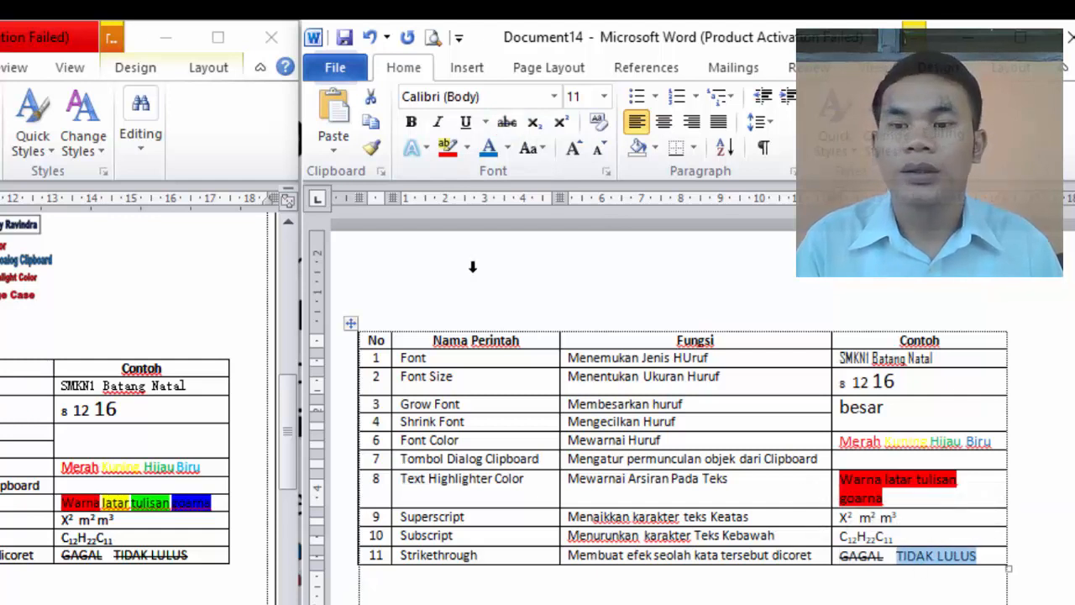
click(505, 123)
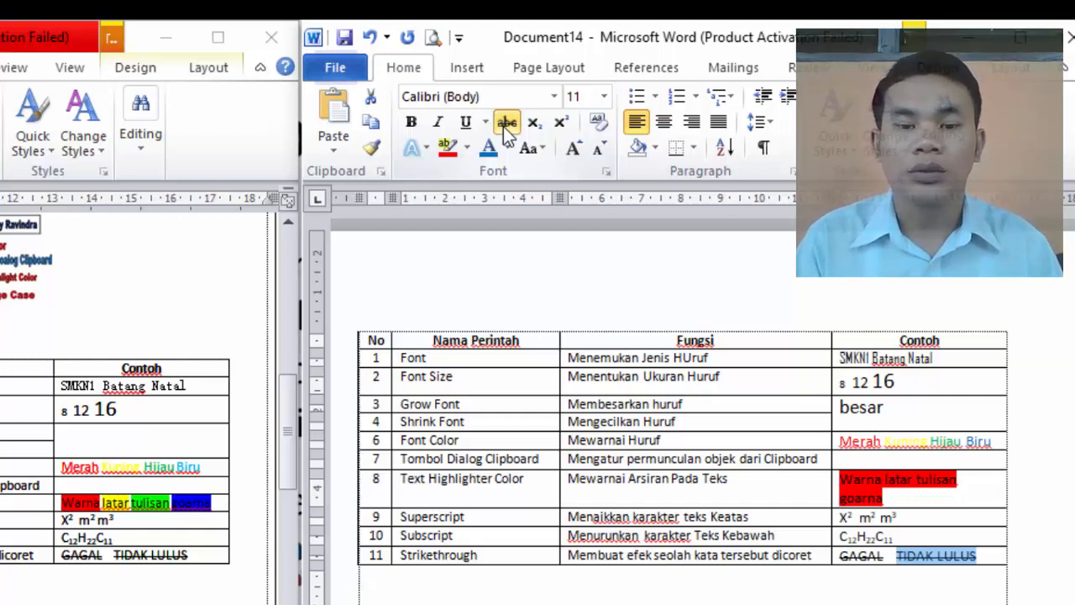
click(981, 556)
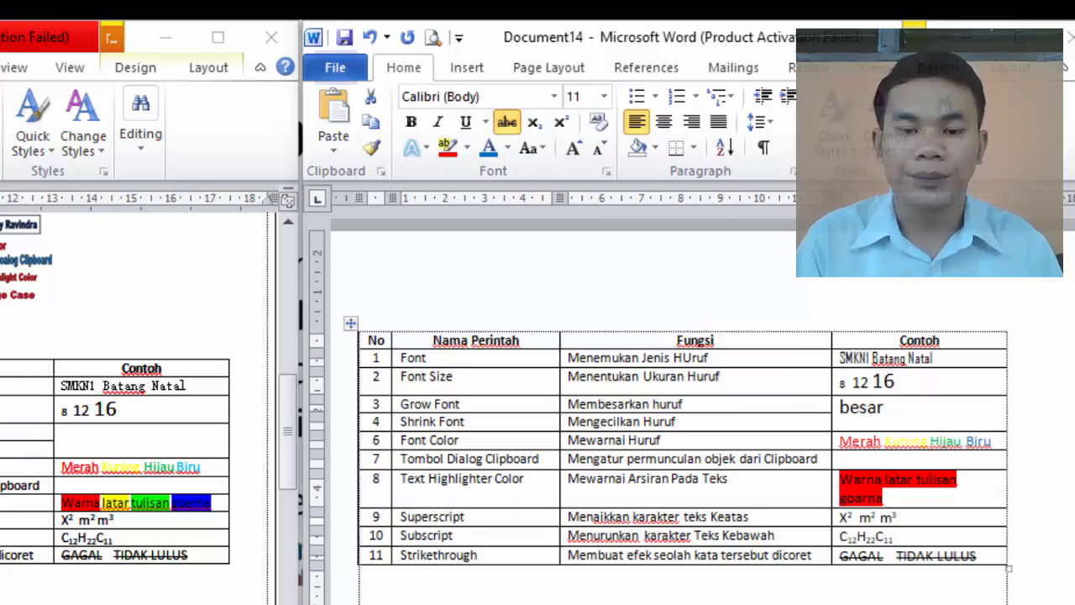